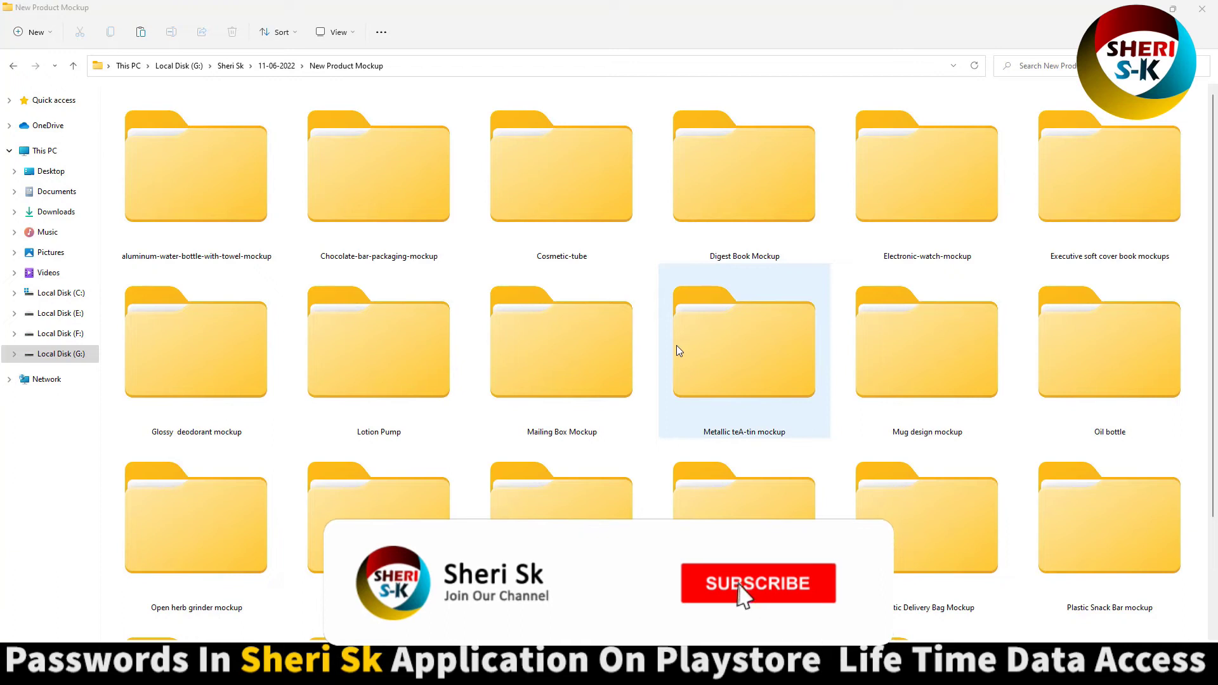
- Scroll the New Product Mockup folder and peek into the aluminum-water-bottle-with-towel-mockup folder
{"action": "scroll", "coordinate": [684, 329], "scroll_direction": "down", "scroll_amount": 2}
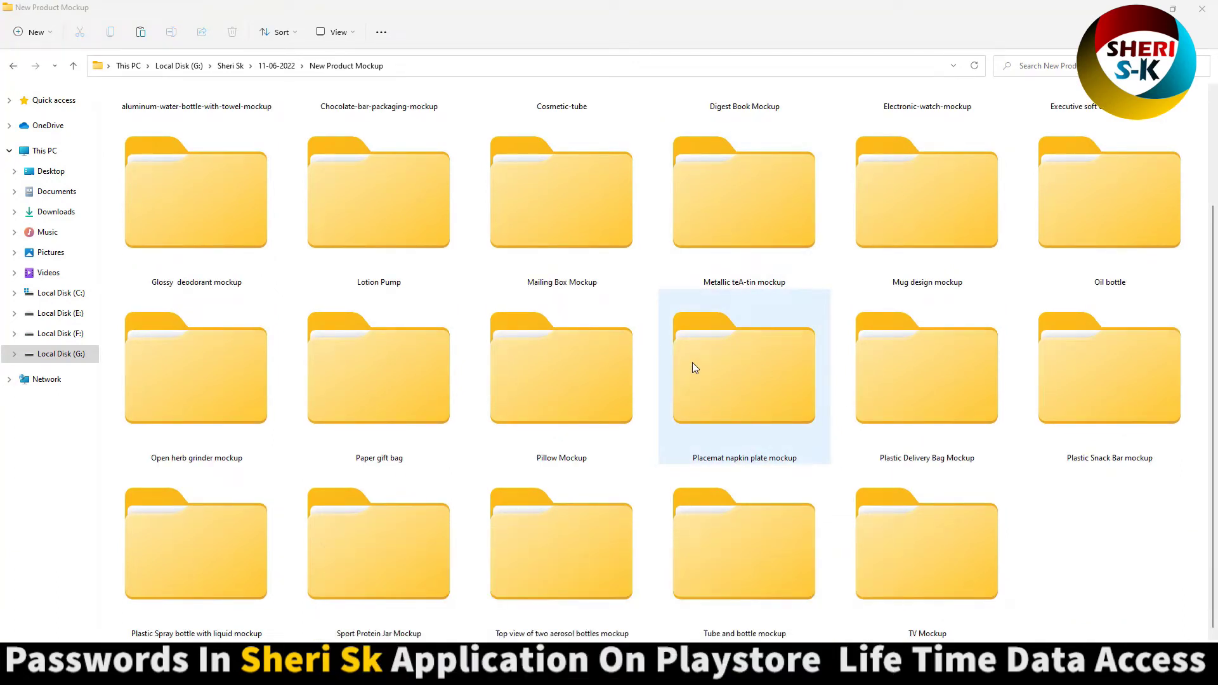
{"action": "scroll", "coordinate": [666, 318], "scroll_direction": "up", "scroll_amount": 2}
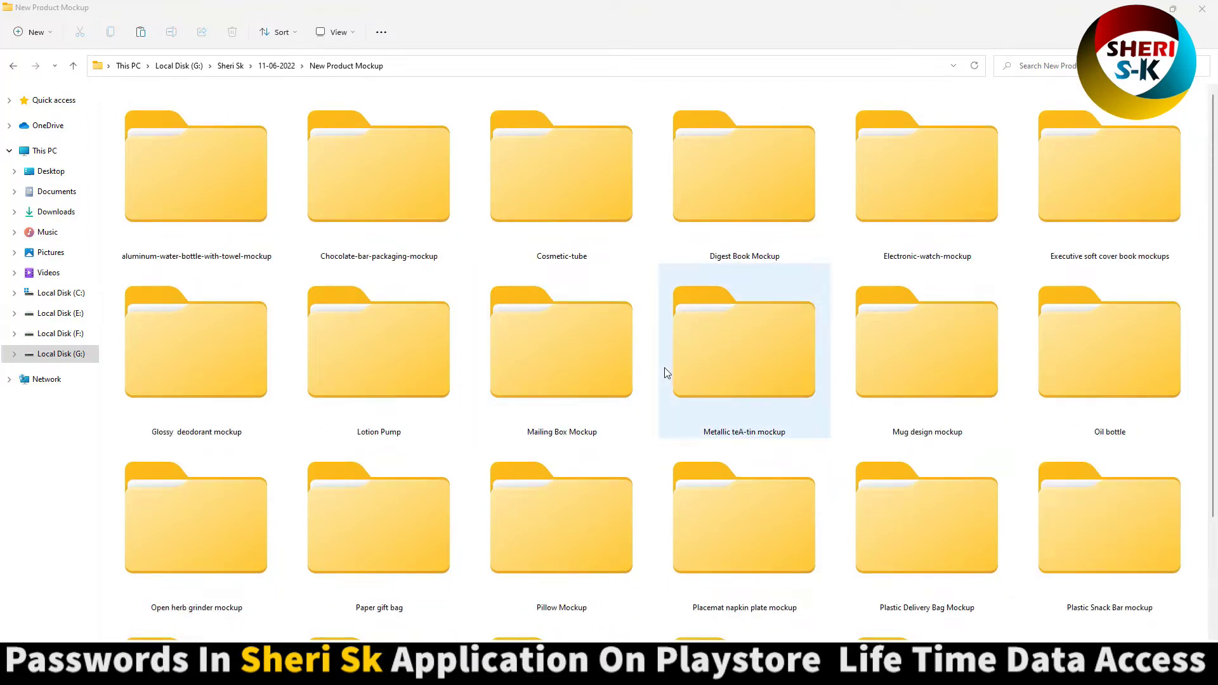
{"action": "scroll", "coordinate": [665, 356], "scroll_direction": "down", "scroll_amount": 2}
{"action": "scroll", "coordinate": [665, 368], "scroll_direction": "up", "scroll_amount": 2}
{"action": "scroll", "coordinate": [660, 478], "scroll_direction": "down", "scroll_amount": 2}
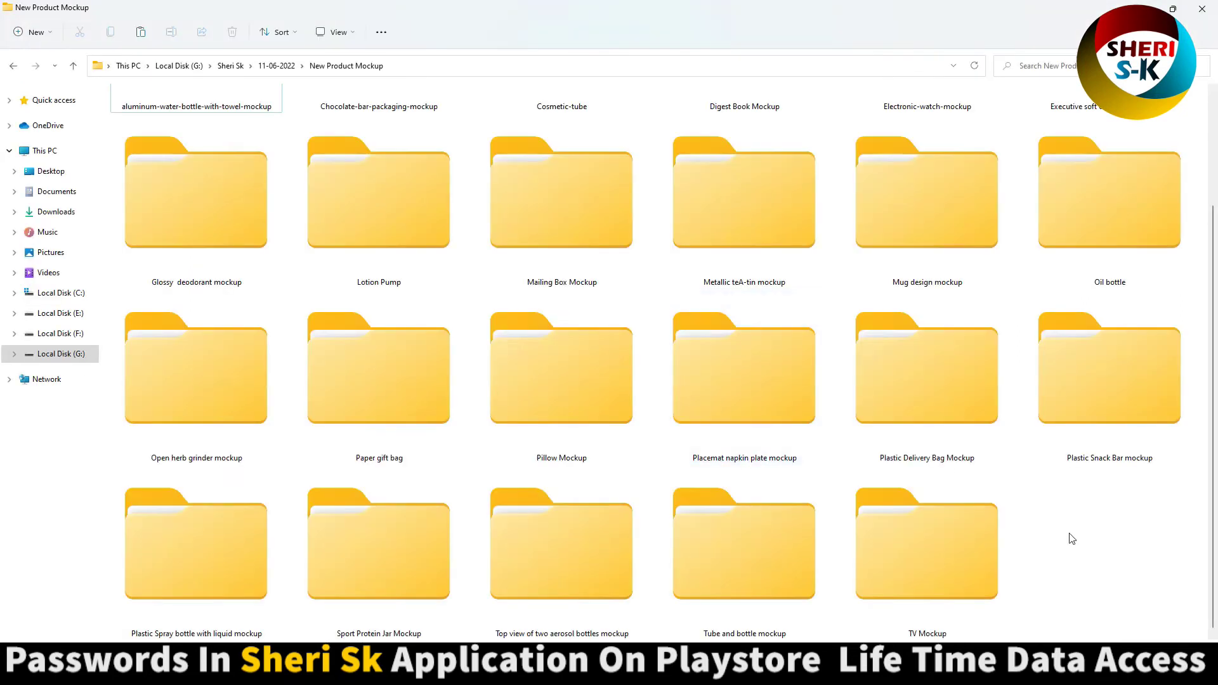
{"action": "scroll", "coordinate": [1028, 508], "scroll_direction": "up", "scroll_amount": 2}
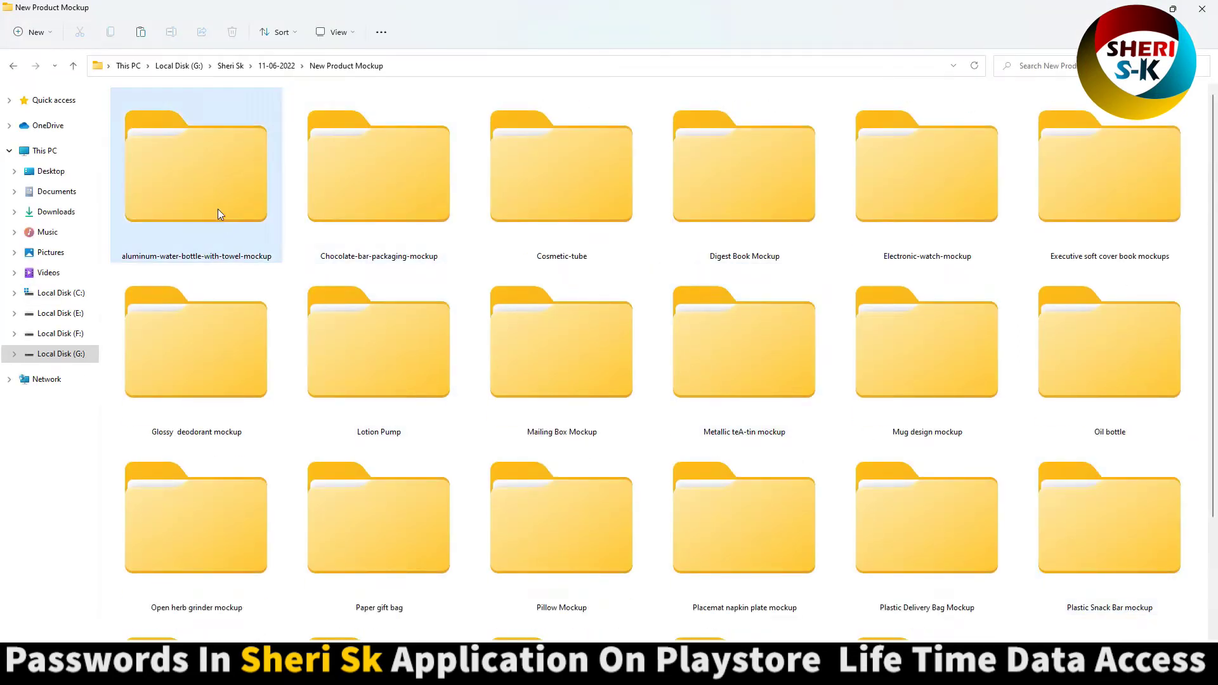
{"action": "double_click", "coordinate": [215, 176]}
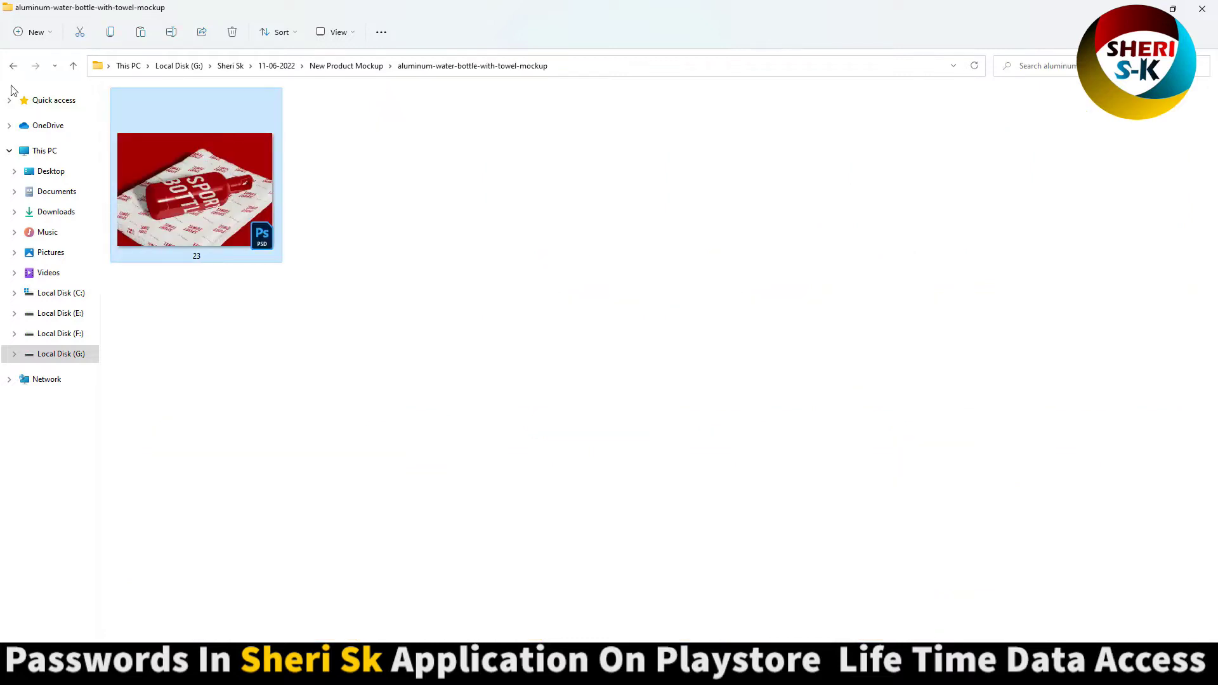
{"action": "left_click", "coordinate": [12, 66]}
- Look inside the Cosmetic-tube folder at its two cosmetic tube mockup files
{"action": "left_click", "coordinate": [411, 204]}
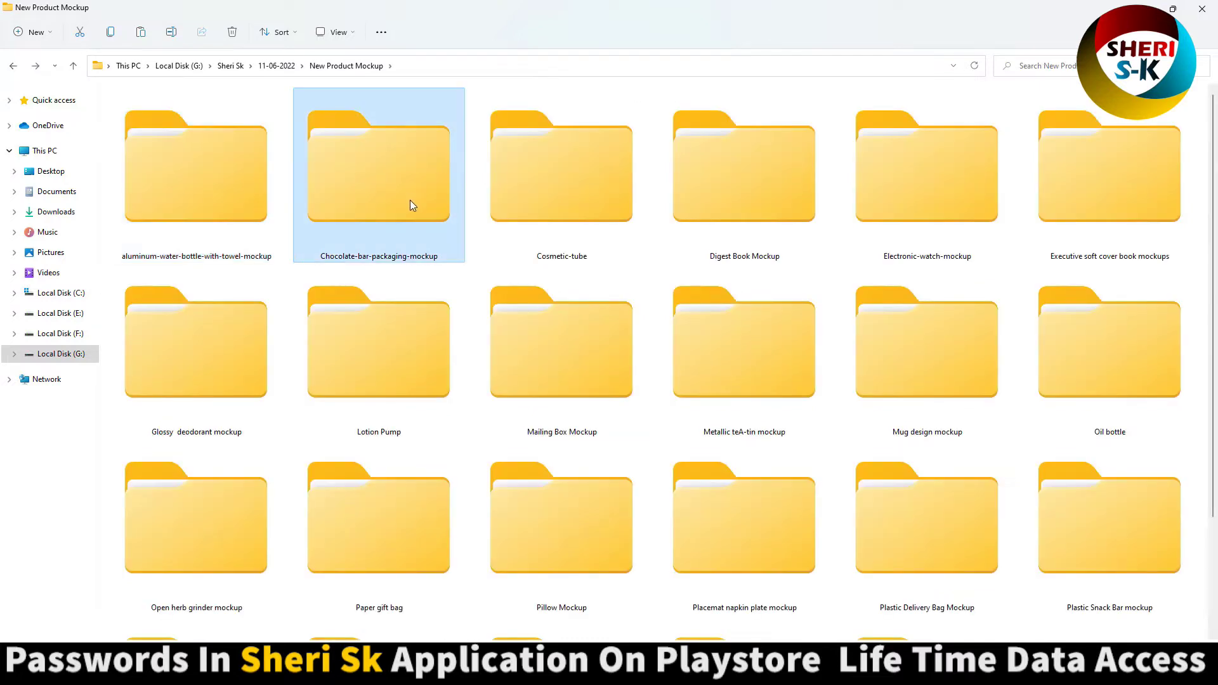
{"action": "left_click", "coordinate": [583, 181]}
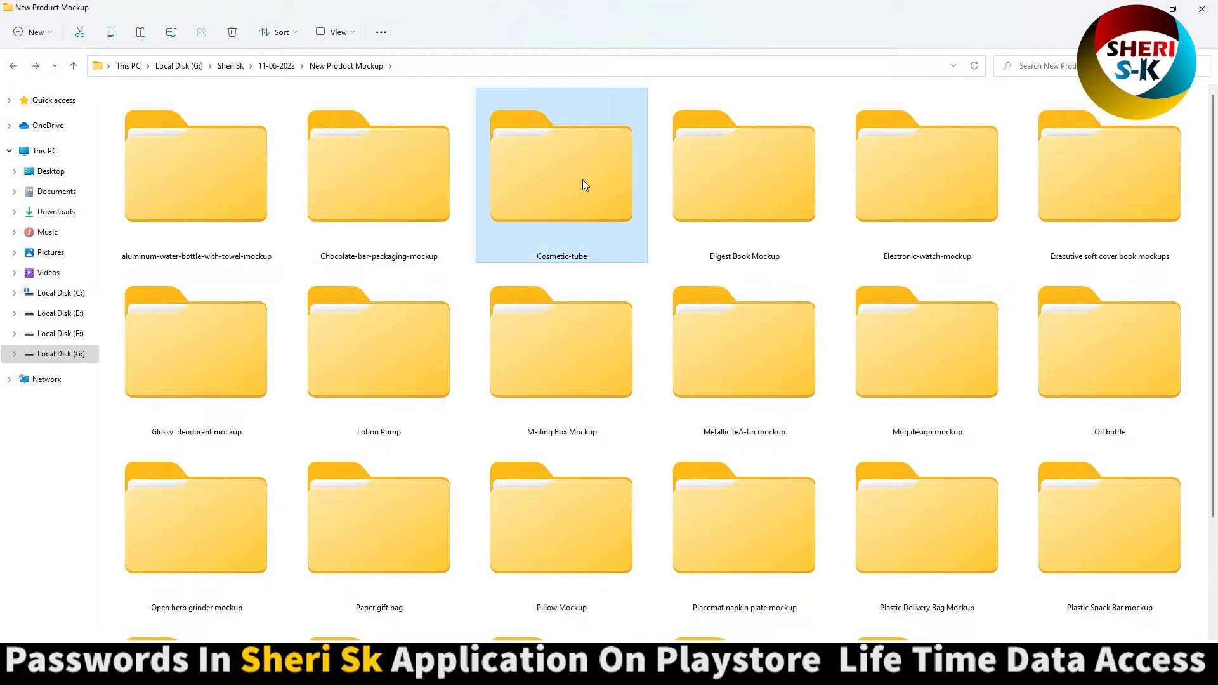
{"action": "double_click", "coordinate": [582, 180]}
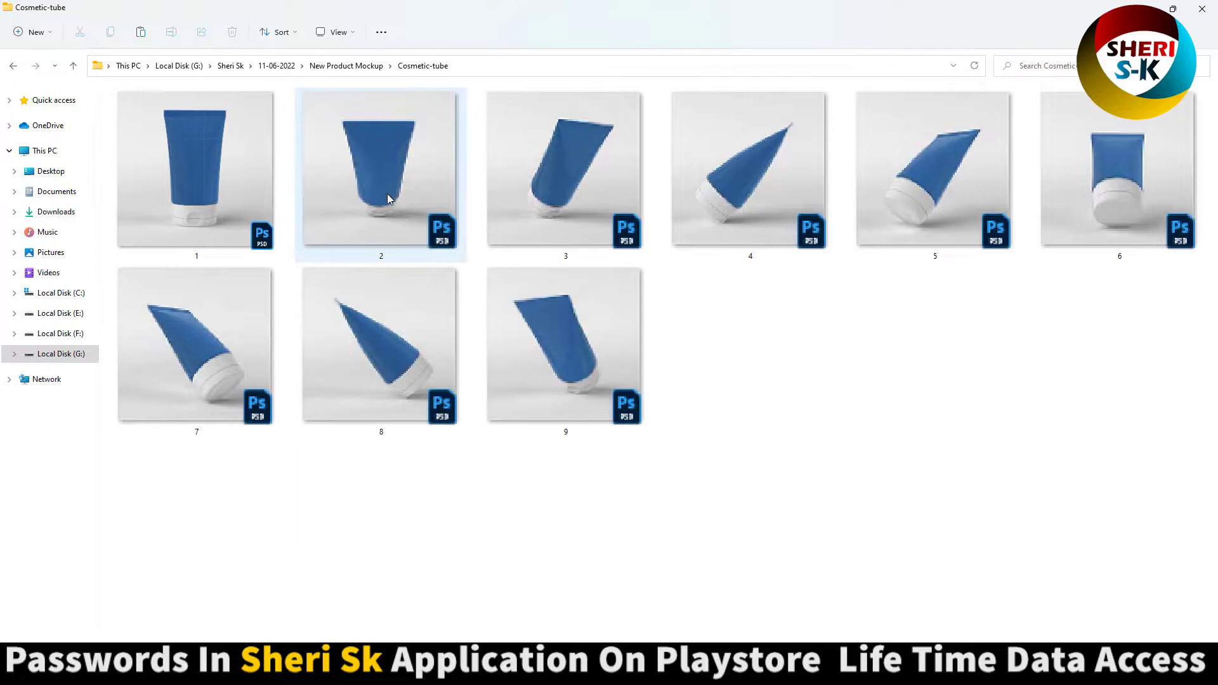
{"action": "left_click", "coordinate": [387, 192]}
{"action": "left_click", "coordinate": [184, 184]}
{"action": "left_click", "coordinate": [12, 66]}
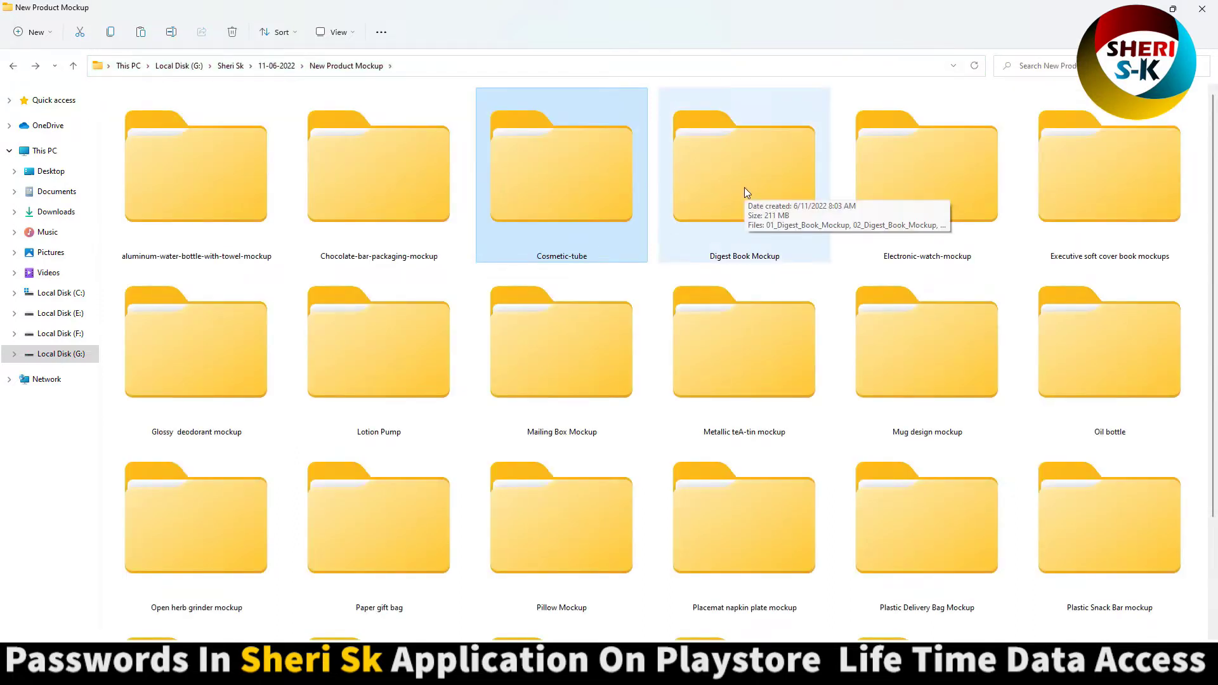
- Preview the Digest Book Mockup folder, then open the Electronic-watch-mockup folder
{"action": "left_click", "coordinate": [744, 189]}
{"action": "double_click", "coordinate": [687, 180]}
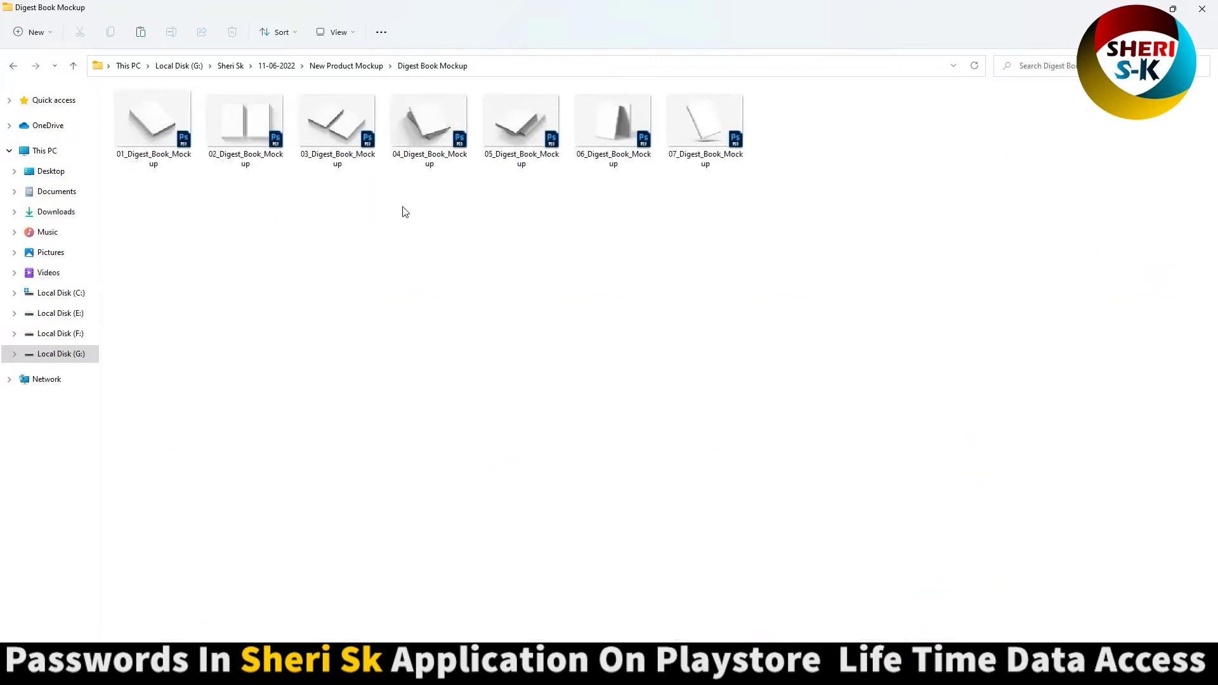
{"action": "left_click", "coordinate": [529, 170]}
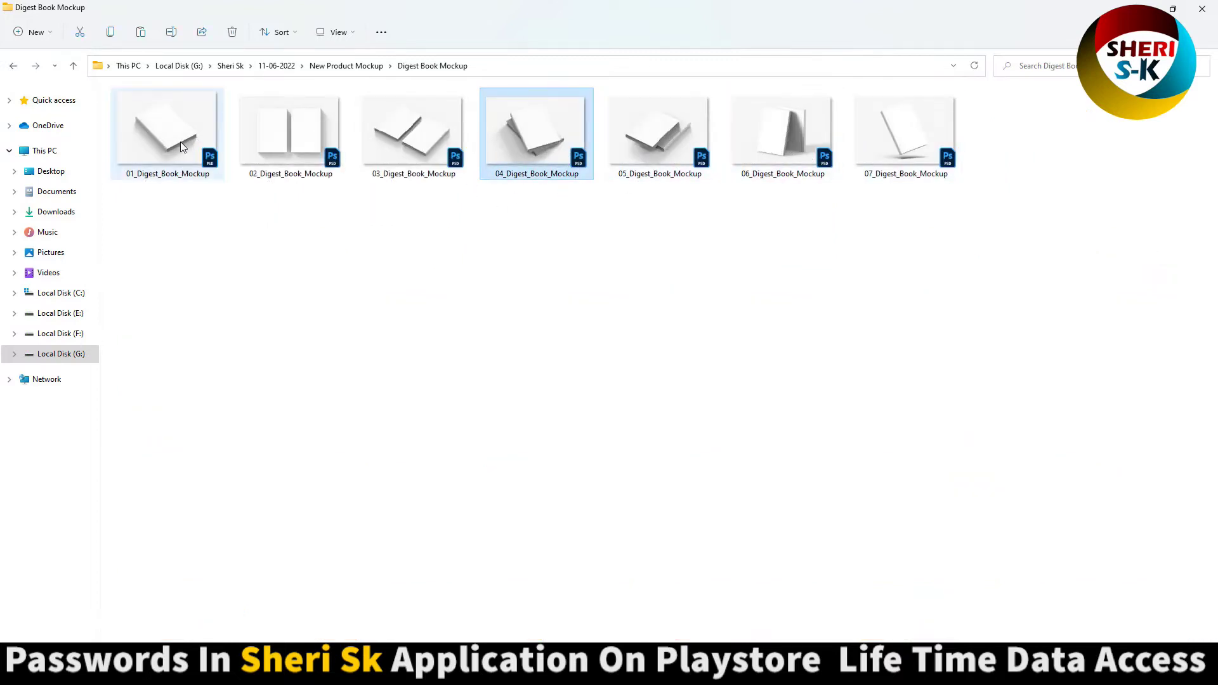
{"action": "left_click", "coordinate": [12, 65]}
{"action": "double_click", "coordinate": [917, 187]}
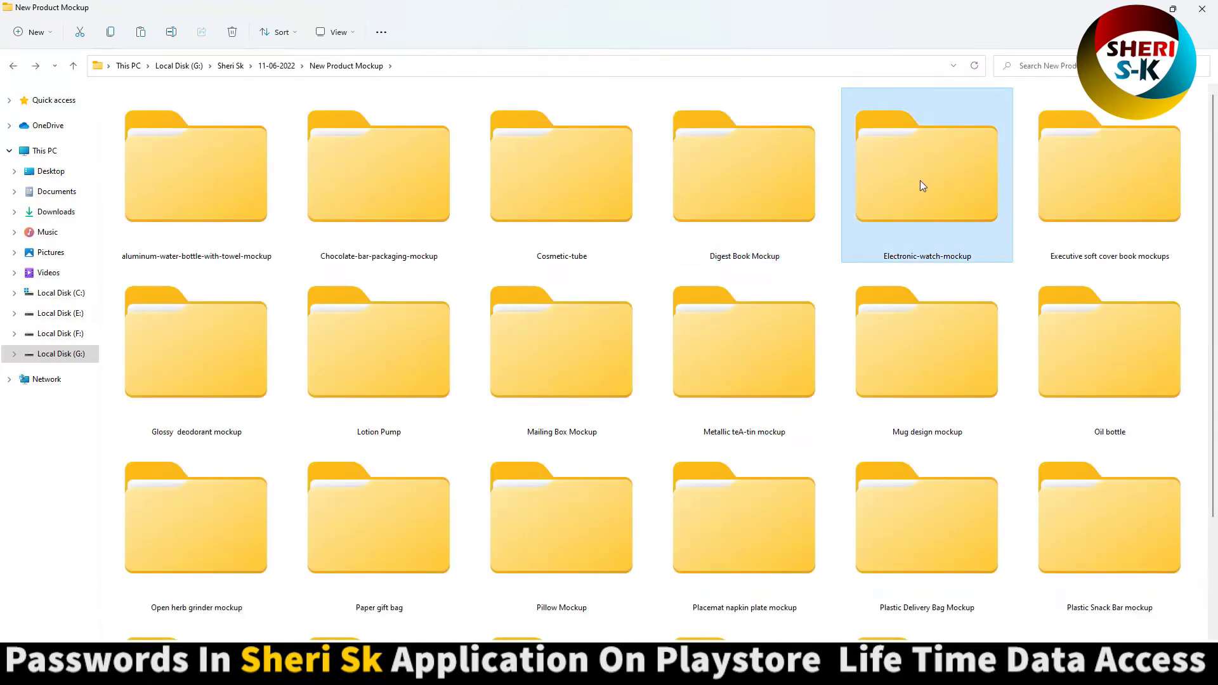
- Open the watch PSD, edit its (Your design here) smart object, and marquee-select the Mockup title
{"action": "left_click", "coordinate": [152, 121]}
{"action": "double_click", "coordinate": [152, 120]}
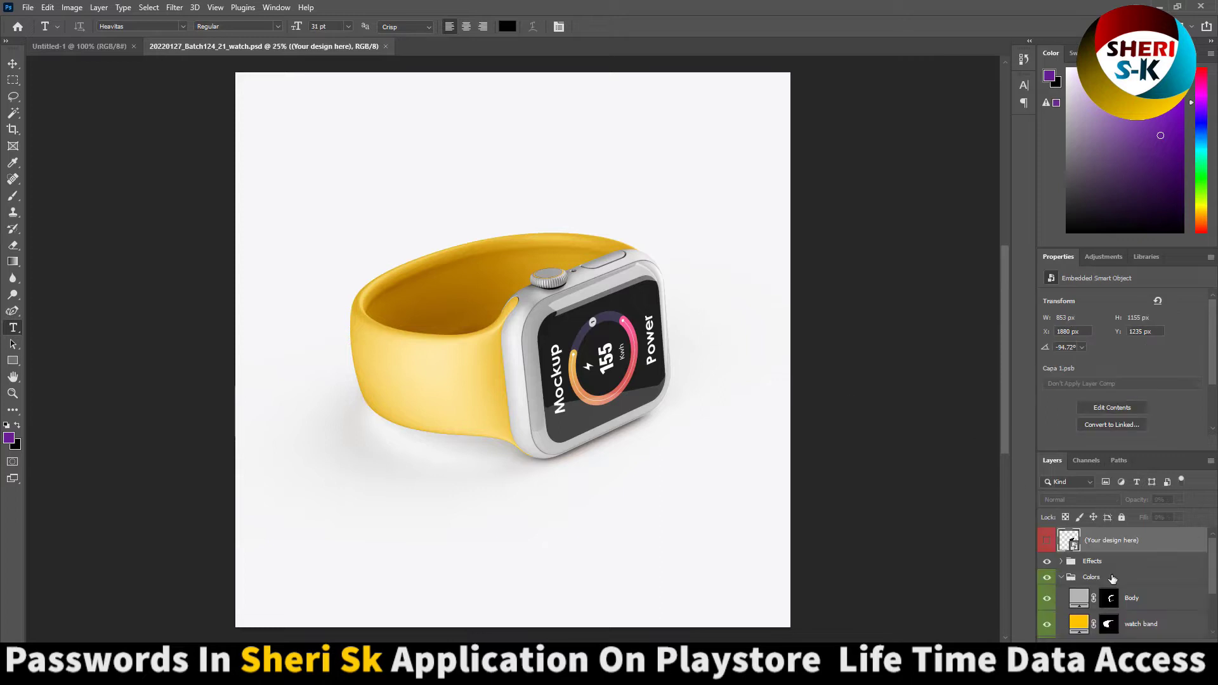
{"action": "double_click", "coordinate": [1071, 542]}
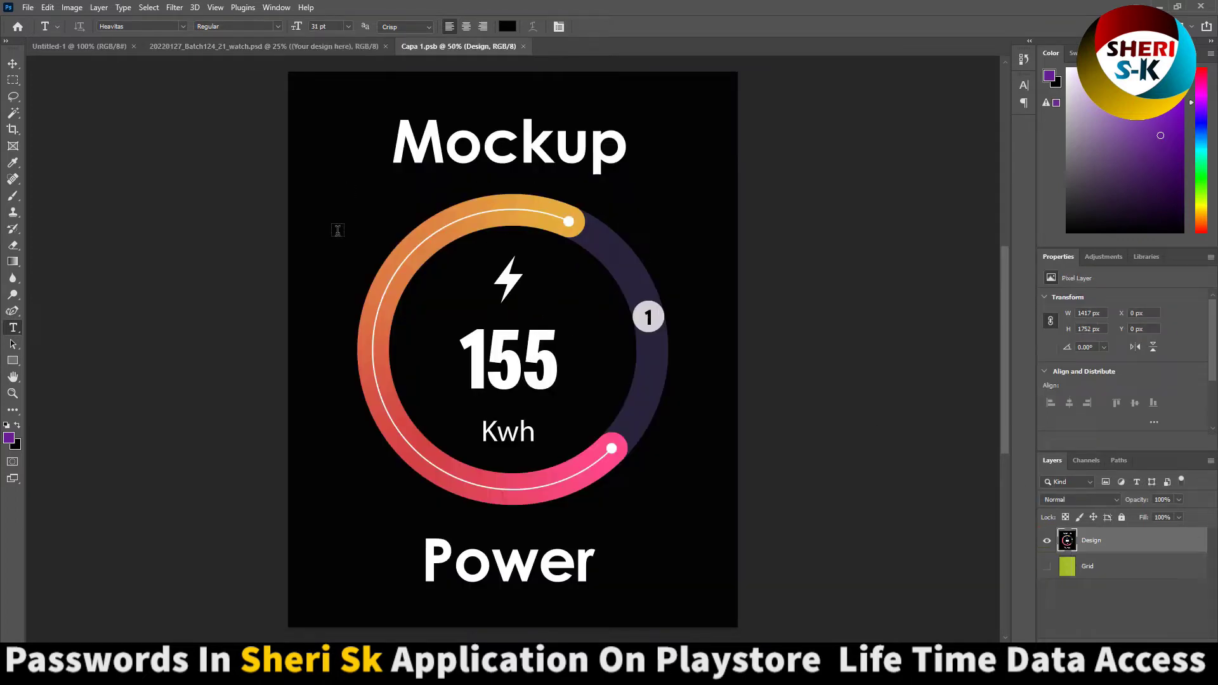
{"action": "left_click", "coordinate": [13, 80]}
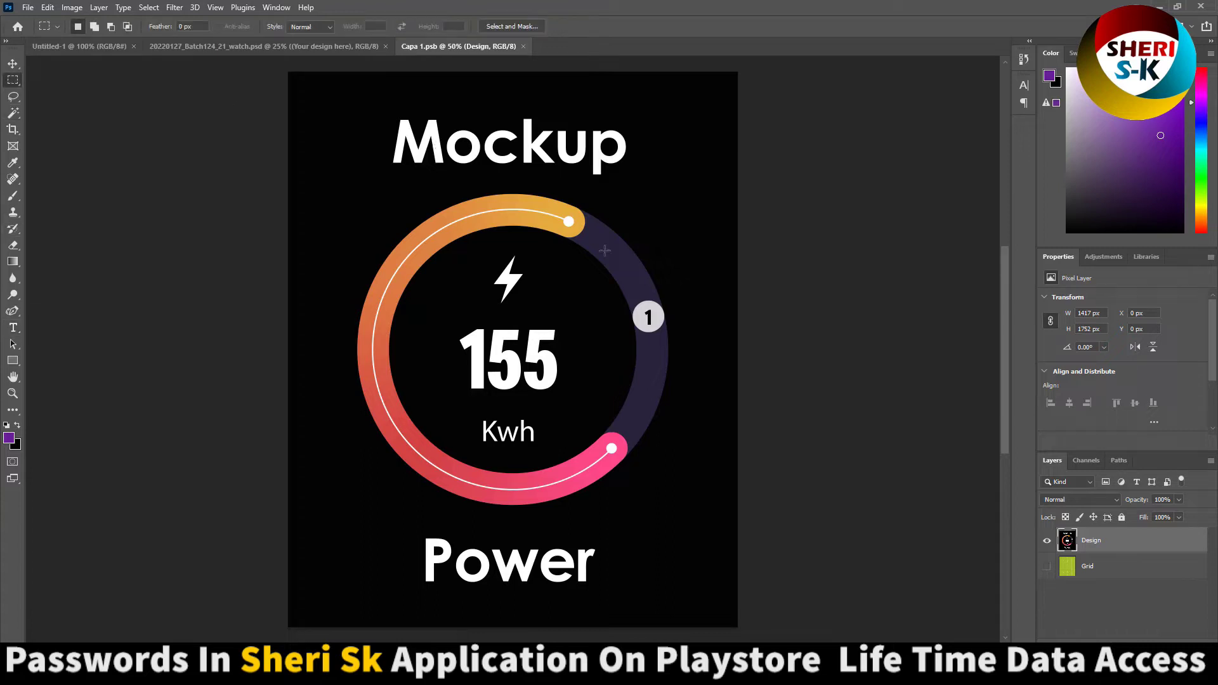
{"action": "left_click_drag", "start_coordinate": [364, 96], "coordinate": [653, 180]}
- Fill the Mockup title area with black and type 'SK' in its place
{"action": "key", "text": "ctrl+BackSpace"}
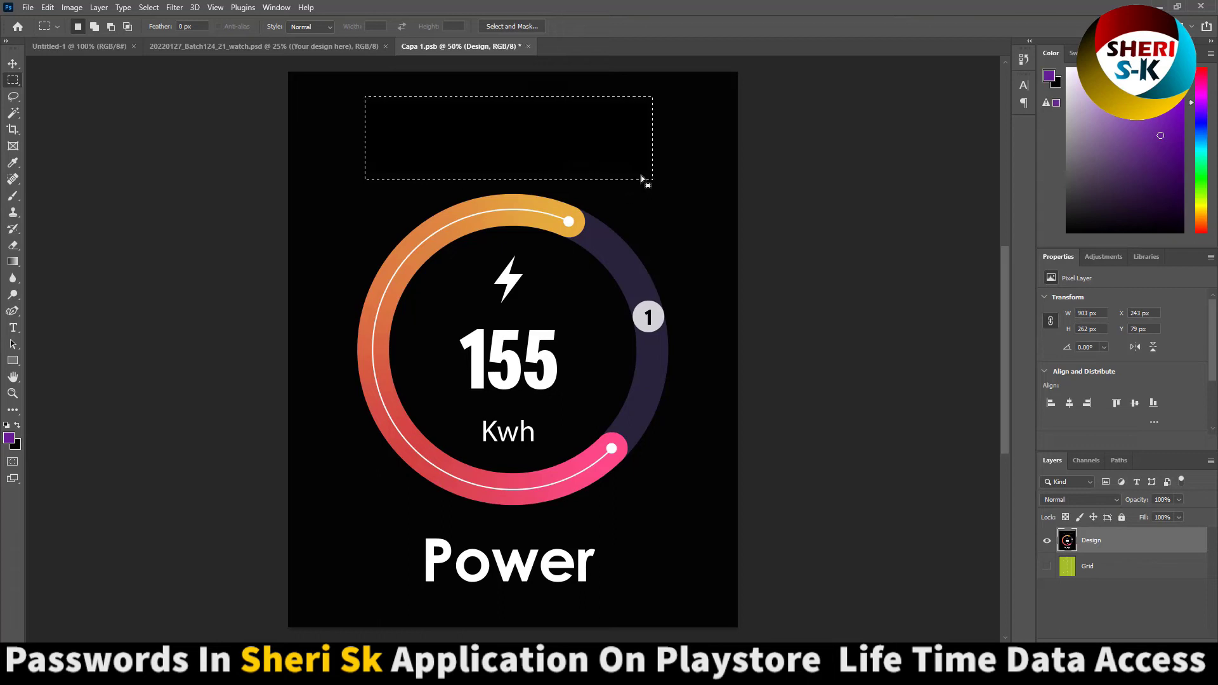
{"action": "left_click", "coordinate": [12, 328]}
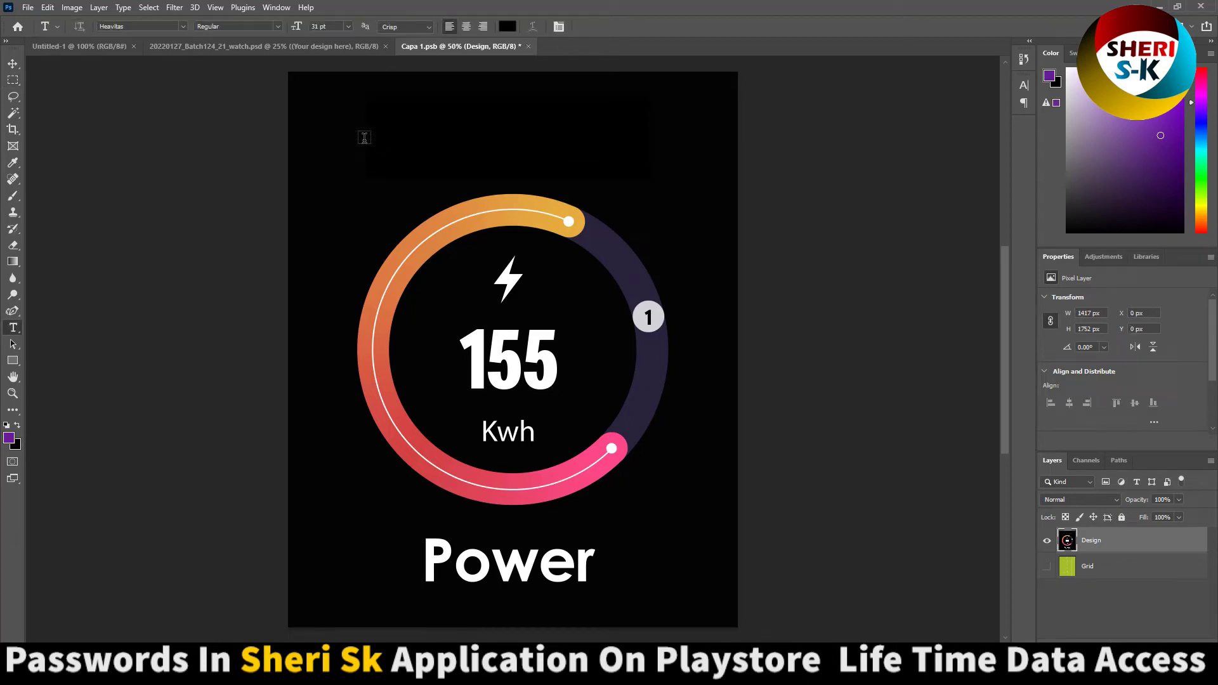
{"action": "left_click", "coordinate": [364, 138]}
{"action": "type", "text": "SK"}
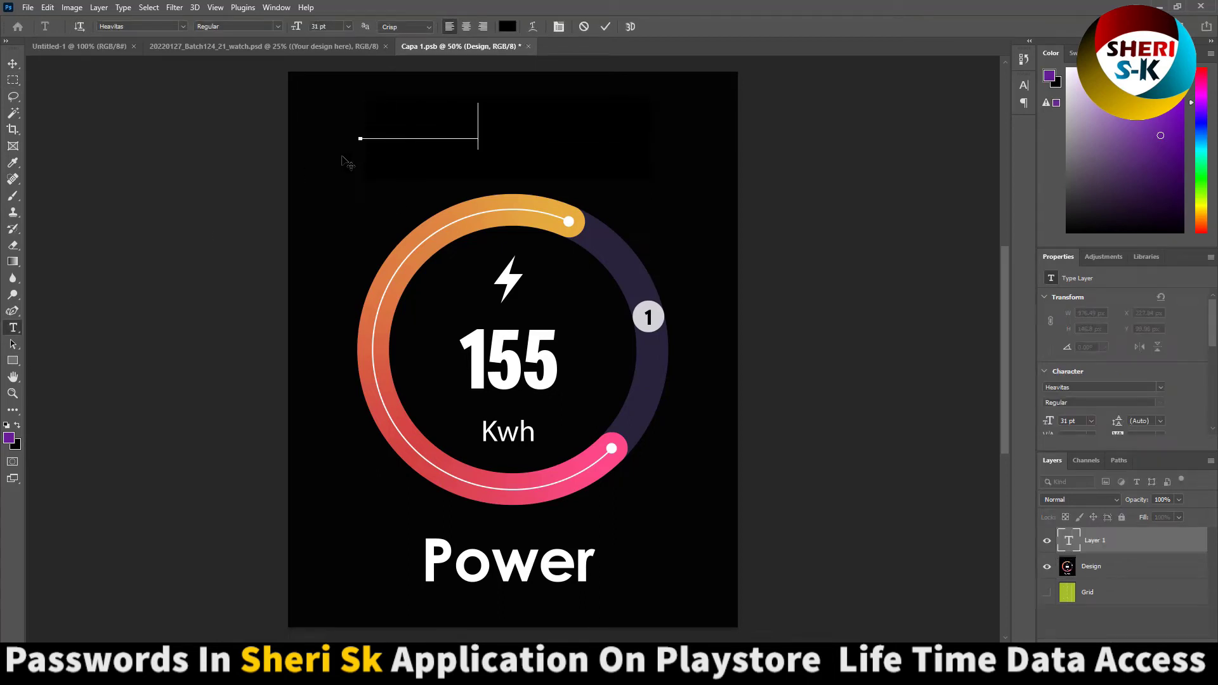
{"action": "key", "text": "ctrl+a"}
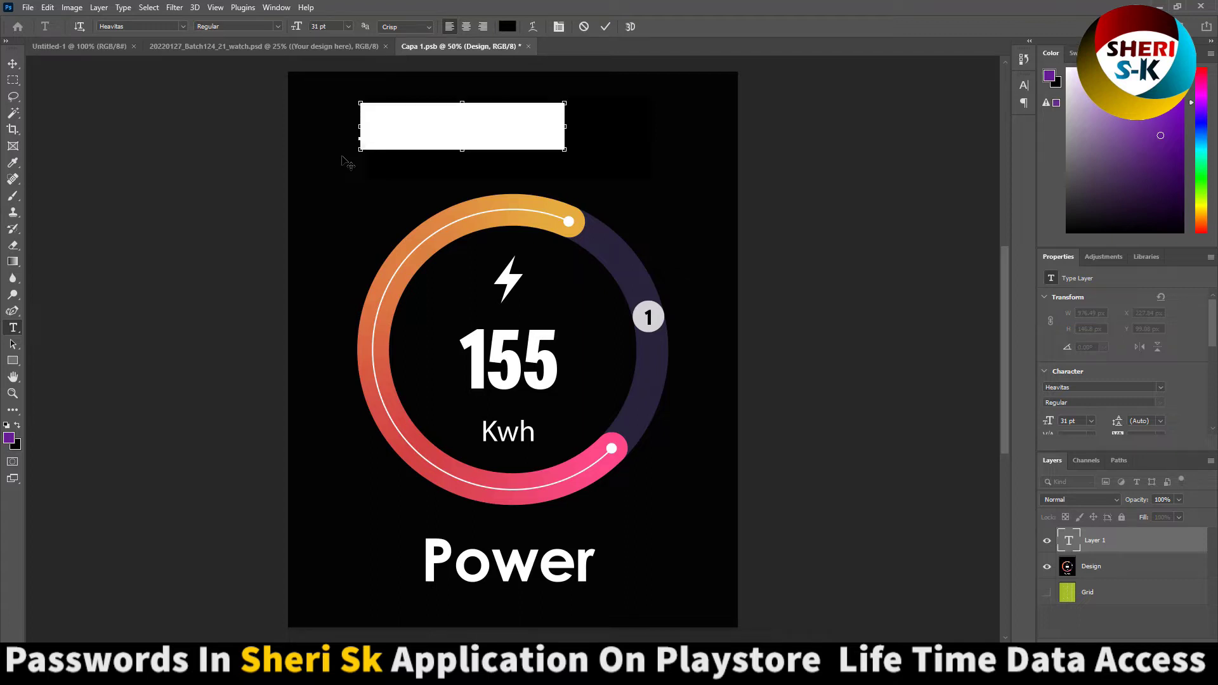
- Make the text white (ffffff), enlarge it to about 810 px wide, and save
{"action": "left_click", "coordinate": [507, 26]}
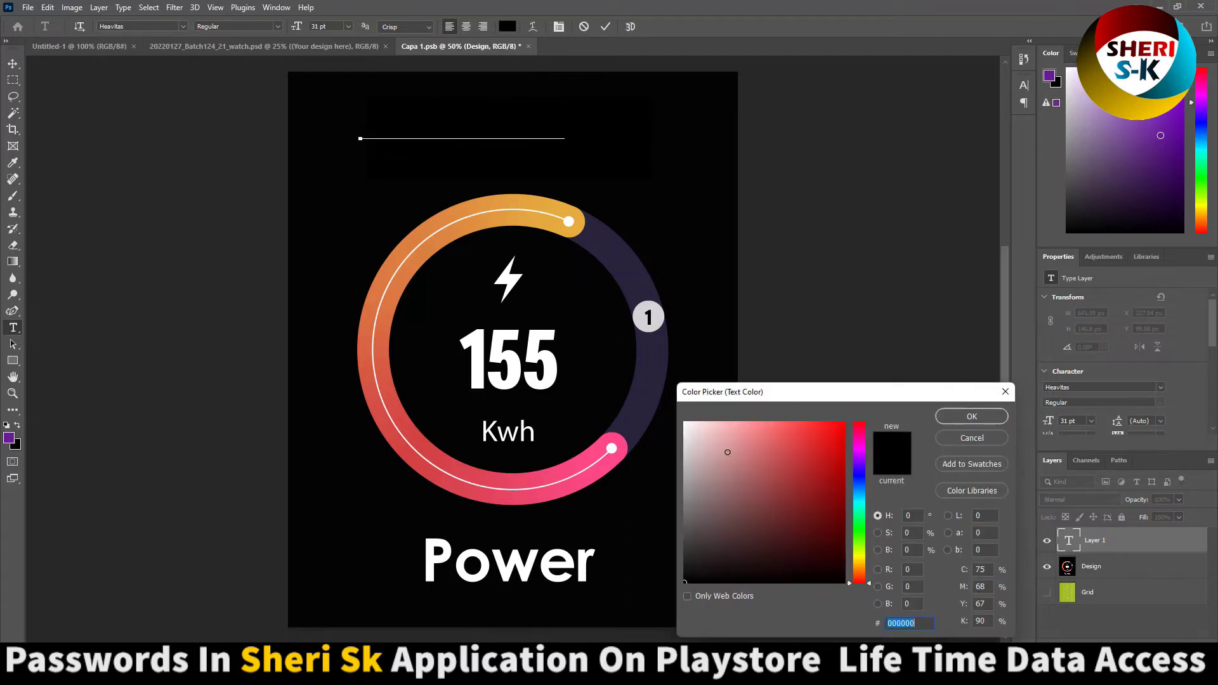
{"action": "type", "text": "ffffff"}
{"action": "left_click", "coordinate": [972, 416]}
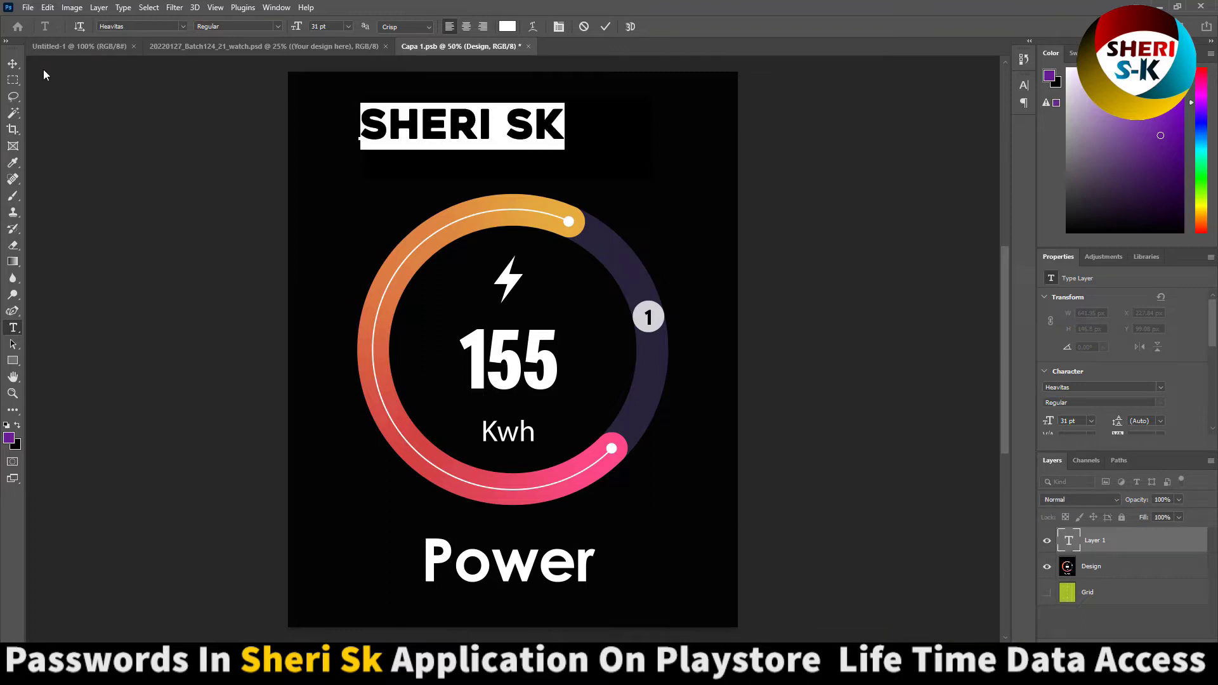
{"action": "left_click", "coordinate": [13, 63]}
{"action": "left_click_drag", "start_coordinate": [566, 139], "coordinate": [616, 142]}
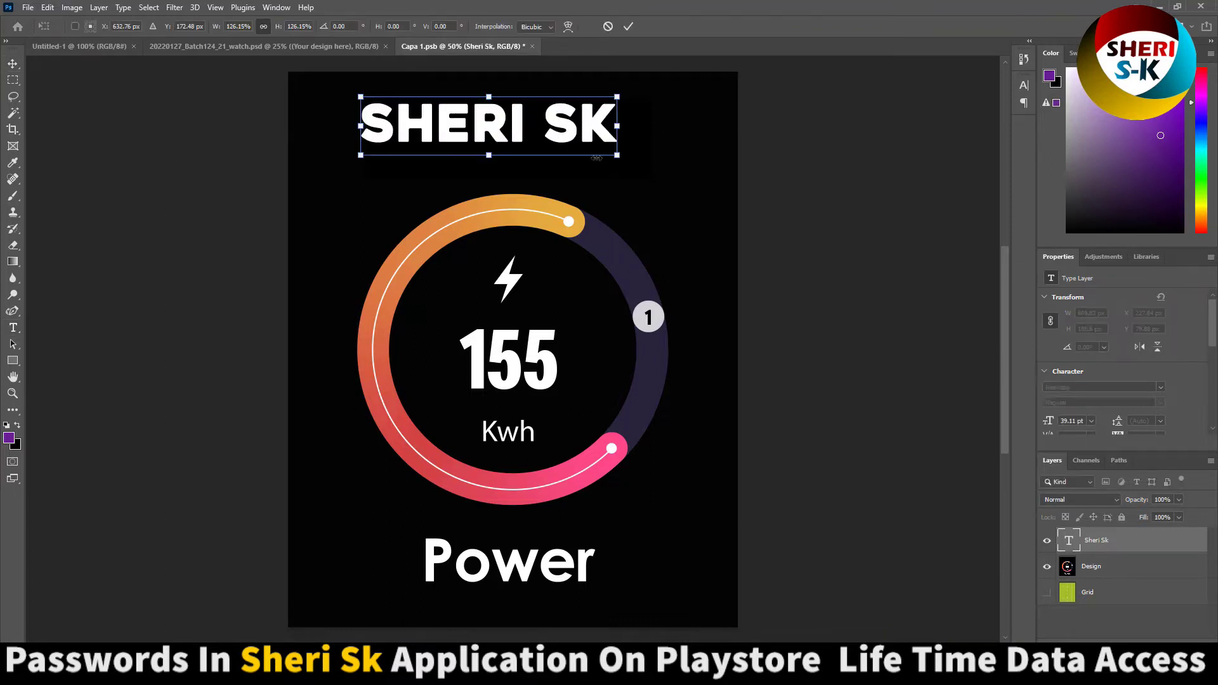
{"action": "key", "text": "Return"}
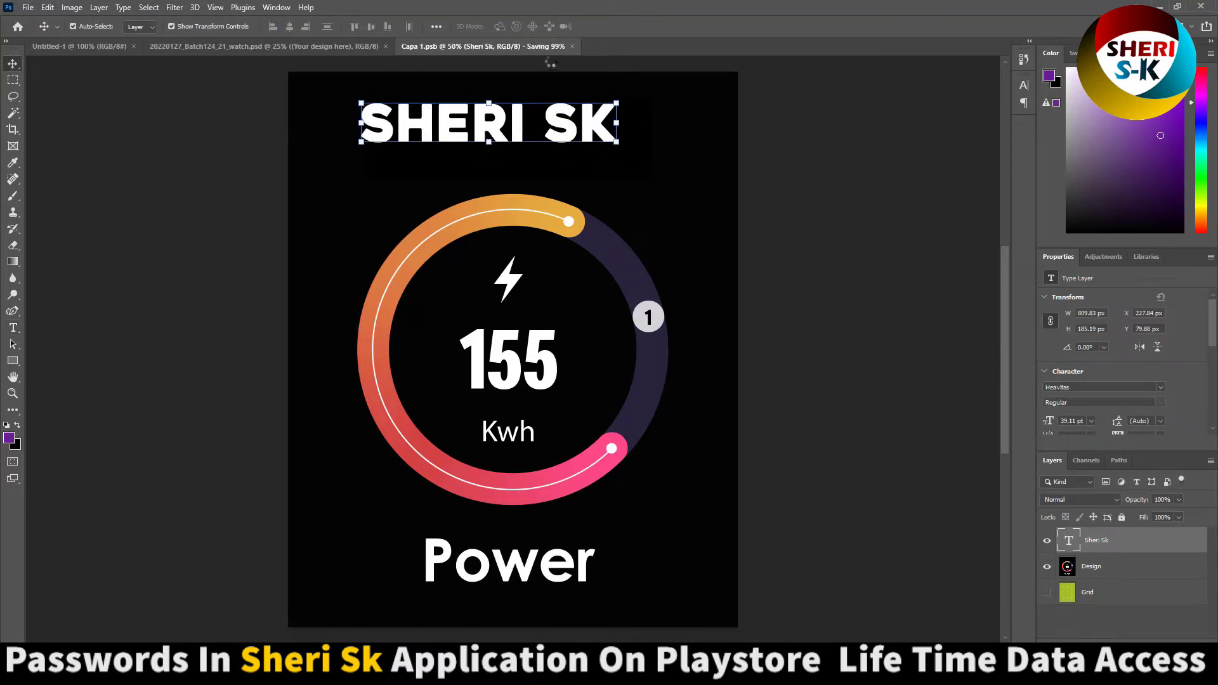
{"action": "key", "text": "ctrl+s"}
- Close the Capa 1.psb design, close the watch PSD without saving, and close Untitled-1
{"action": "left_click", "coordinate": [531, 47]}
{"action": "left_click", "coordinate": [824, 199]}
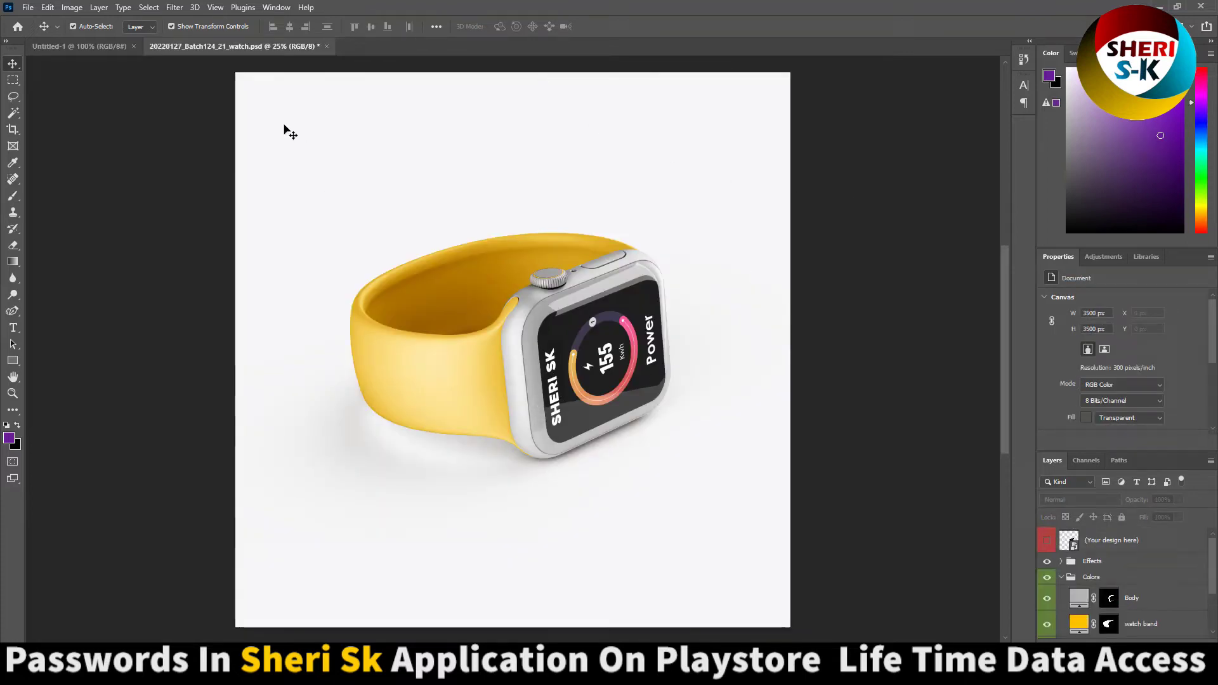
{"action": "left_click", "coordinate": [326, 46]}
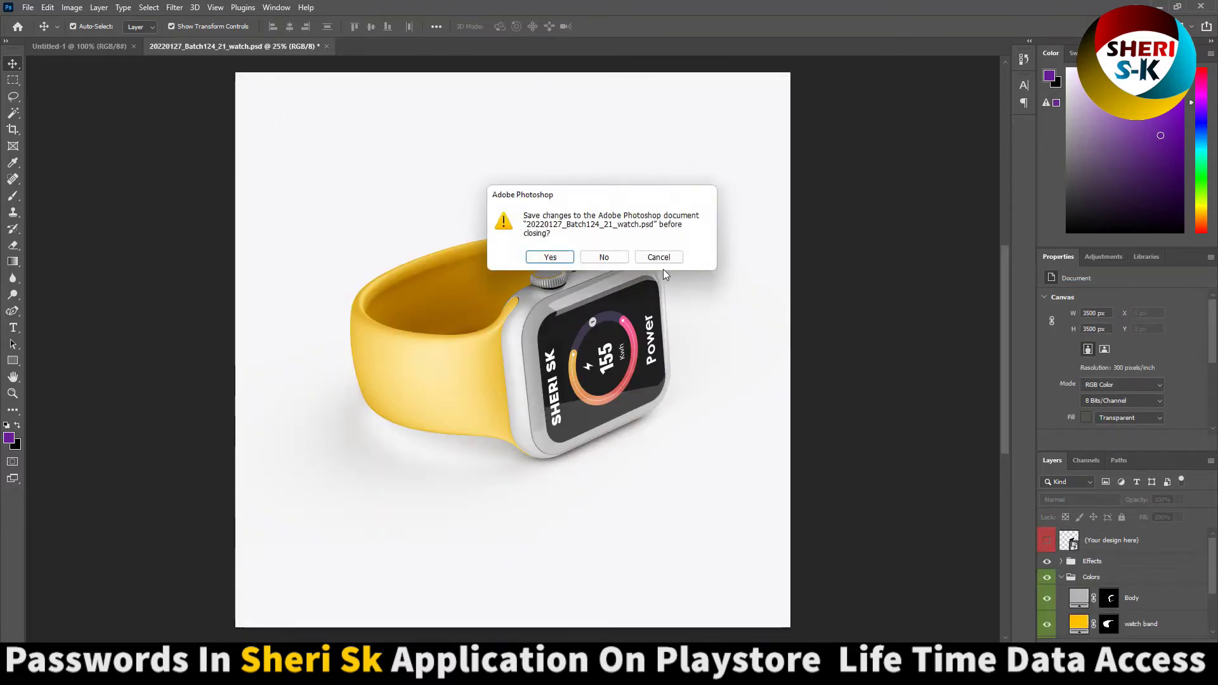
{"action": "left_click", "coordinate": [603, 257]}
{"action": "left_click", "coordinate": [133, 46]}
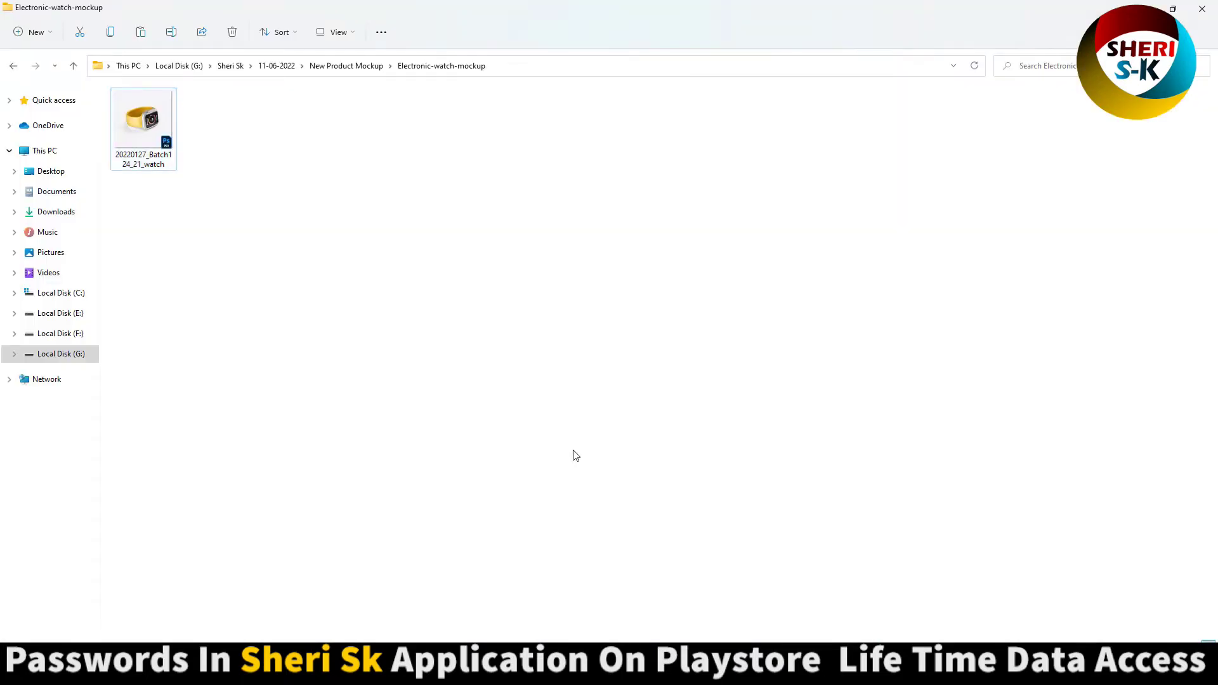
- Go up to New Product Mockup and browse the Lotion Pump and Pillow Mockup folders
{"action": "key", "text": "alt+Up"}
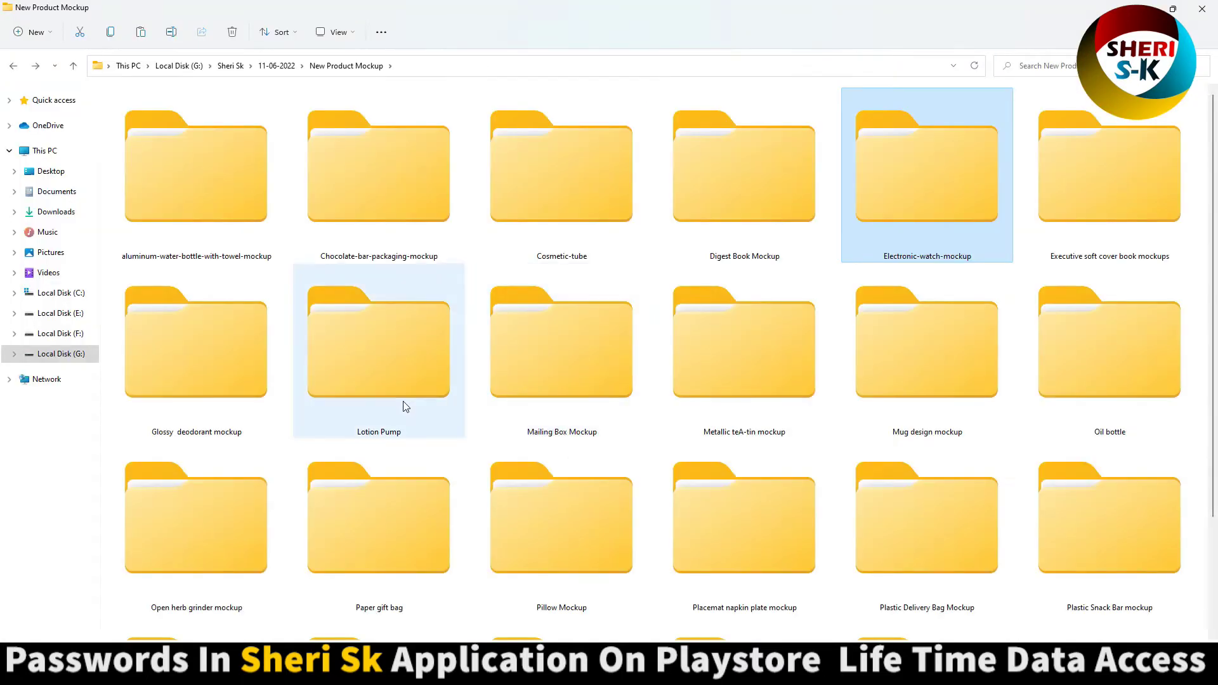
{"action": "left_click", "coordinate": [397, 356]}
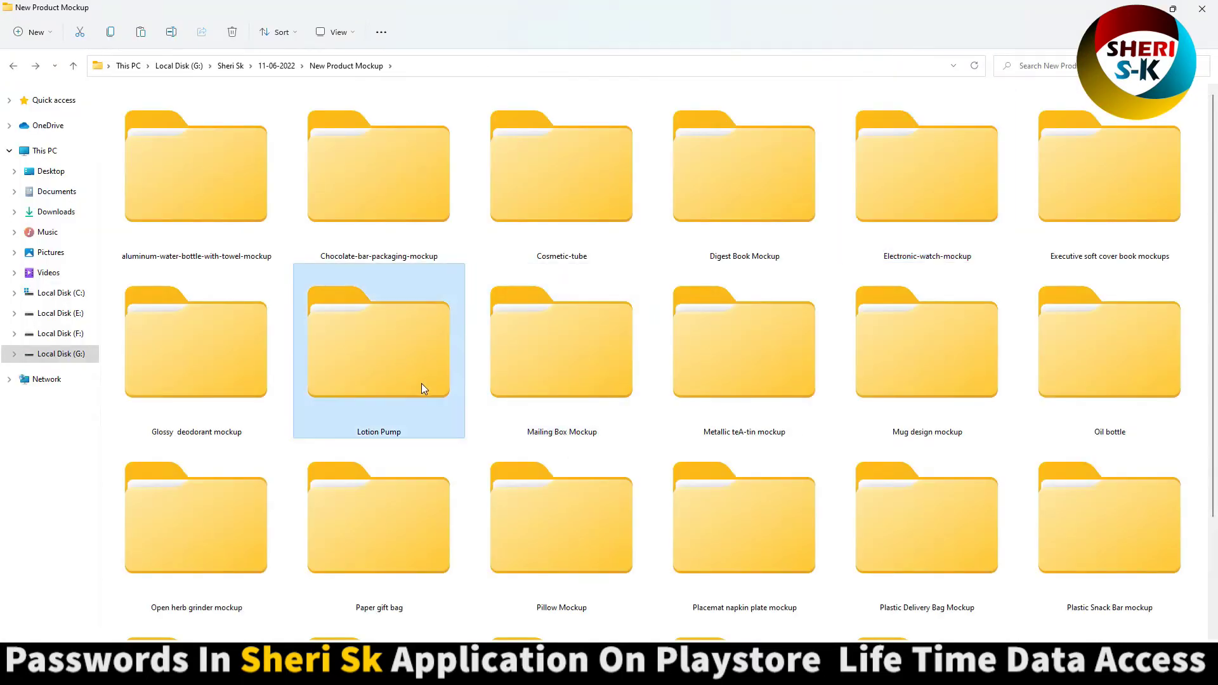
{"action": "double_click", "coordinate": [400, 322]}
{"action": "scroll", "coordinate": [265, 203], "scroll_direction": "up", "scroll_amount": 3}
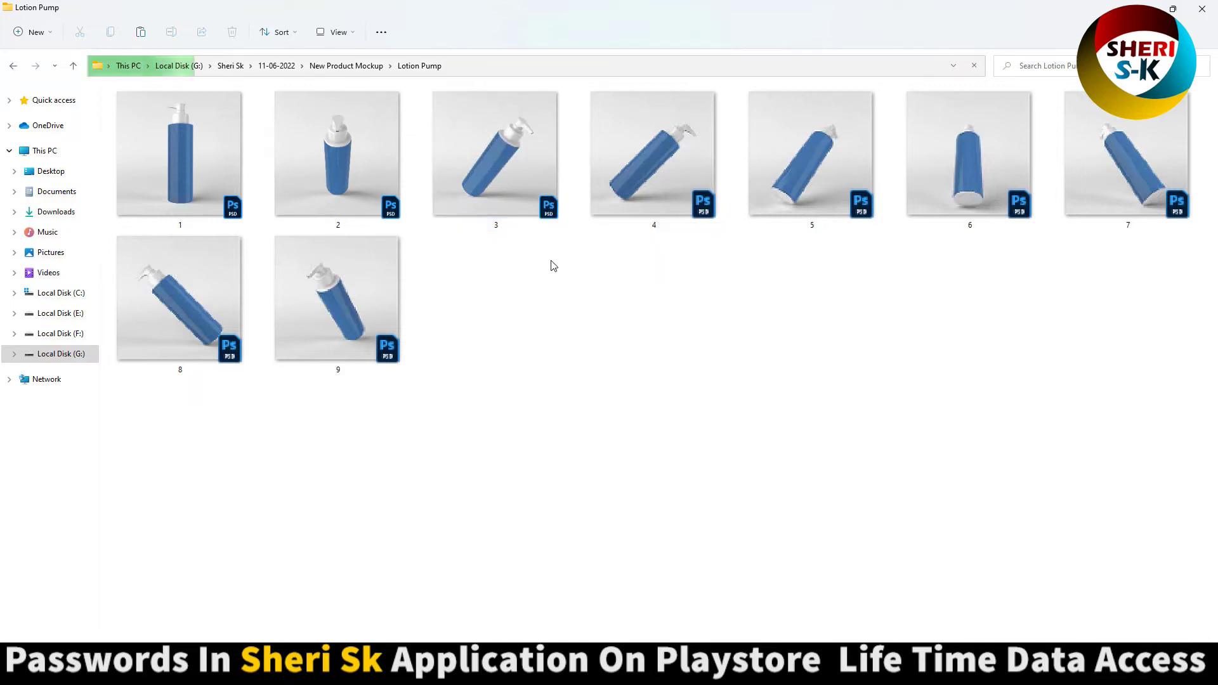
{"action": "key", "text": "BackSpace"}
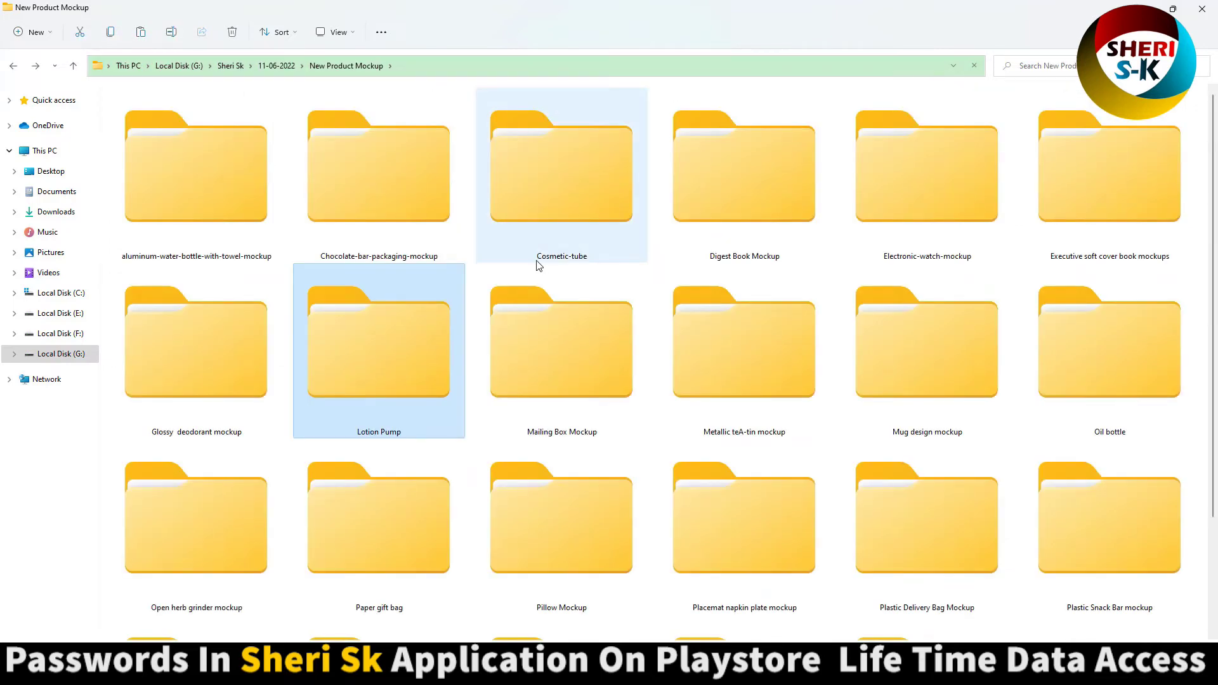
{"action": "double_click", "coordinate": [571, 505]}
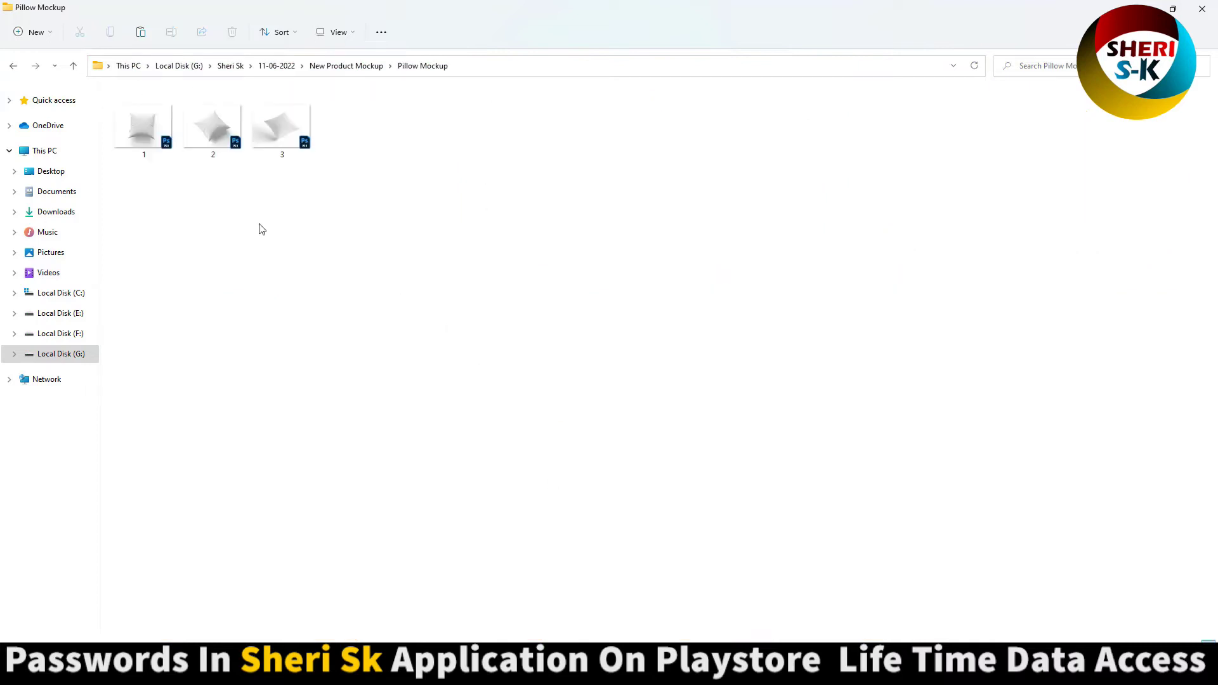
{"action": "left_click", "coordinate": [12, 68]}
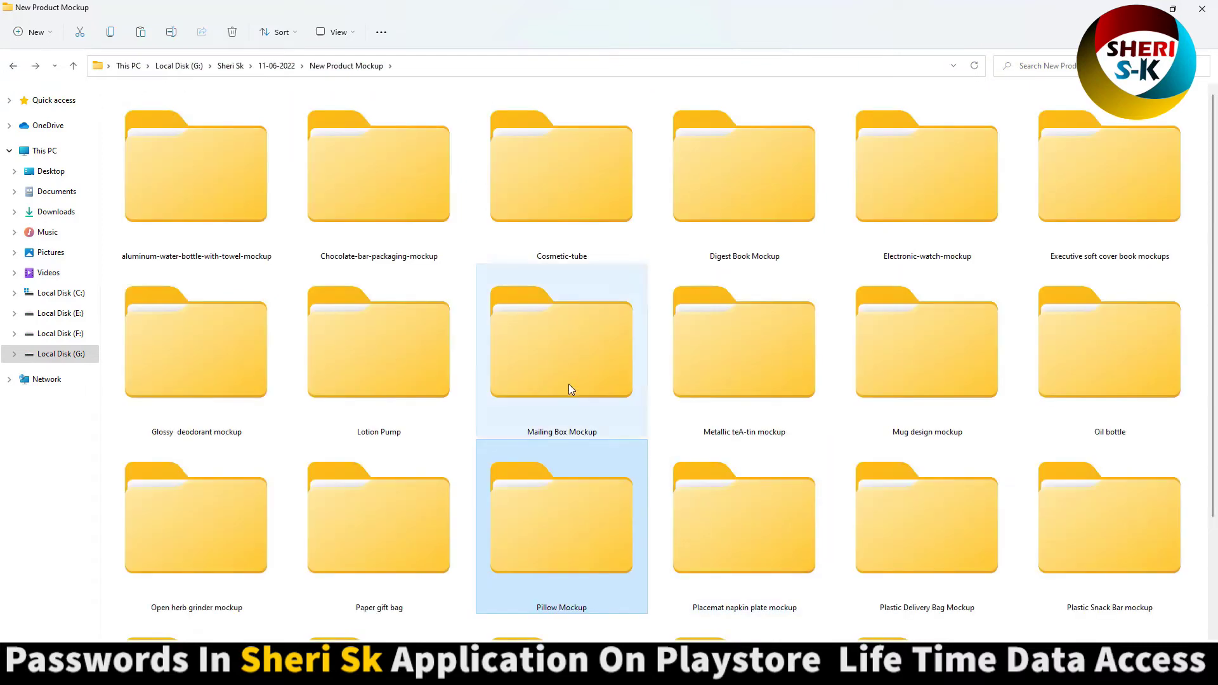
- Look inside the Mailing Box Mockup folder at its PSD_12 file
{"action": "left_click", "coordinate": [588, 368]}
{"action": "double_click", "coordinate": [589, 368]}
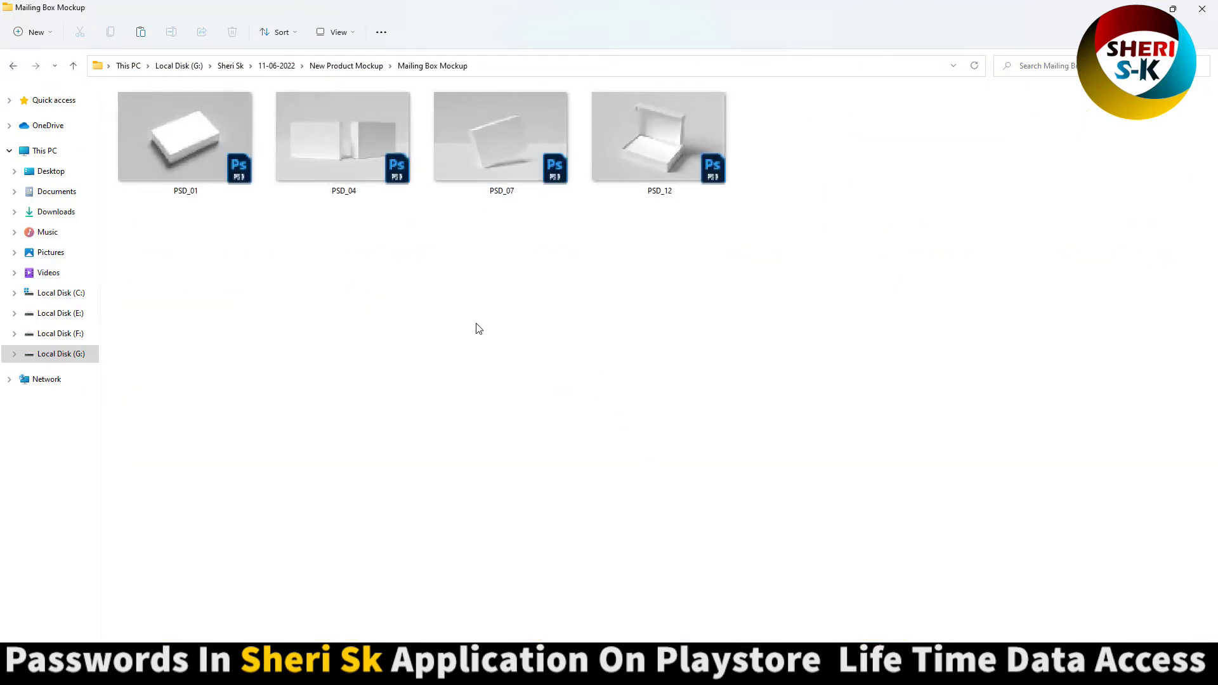
{"action": "left_click", "coordinate": [749, 145]}
{"action": "left_click", "coordinate": [12, 66]}
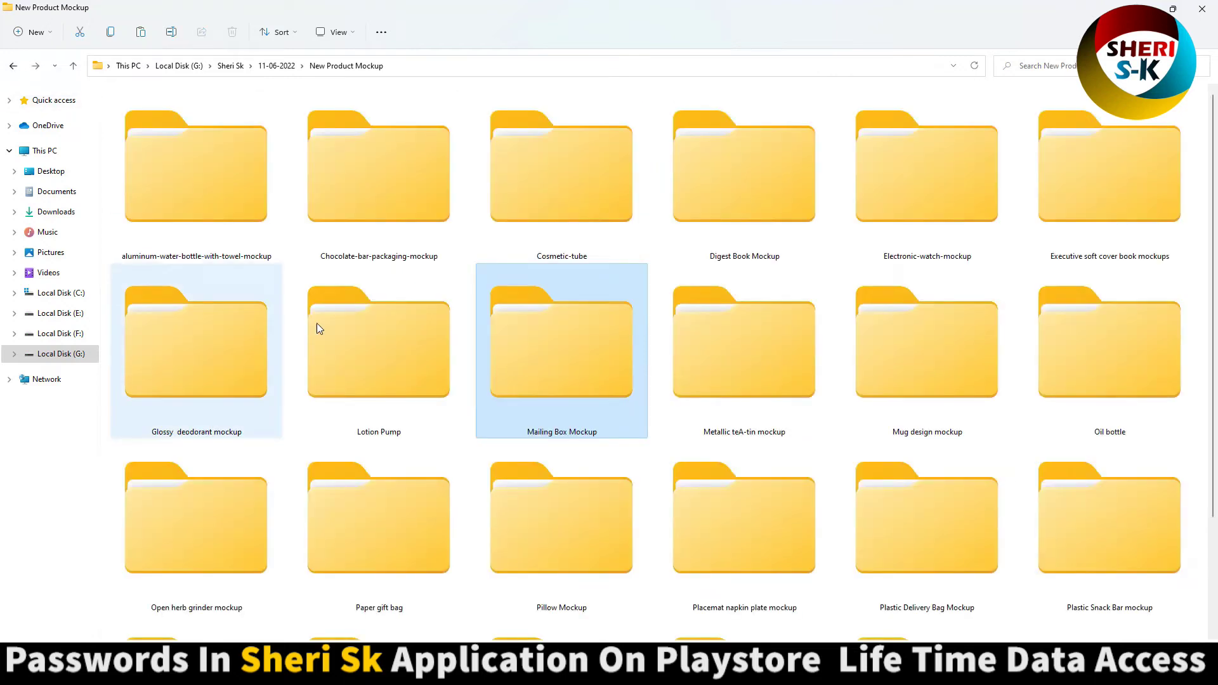
- Preview the Glossy deodorant mockup folder, then open Plastic Delivery Bag Mockup
{"action": "left_click", "coordinate": [248, 485]}
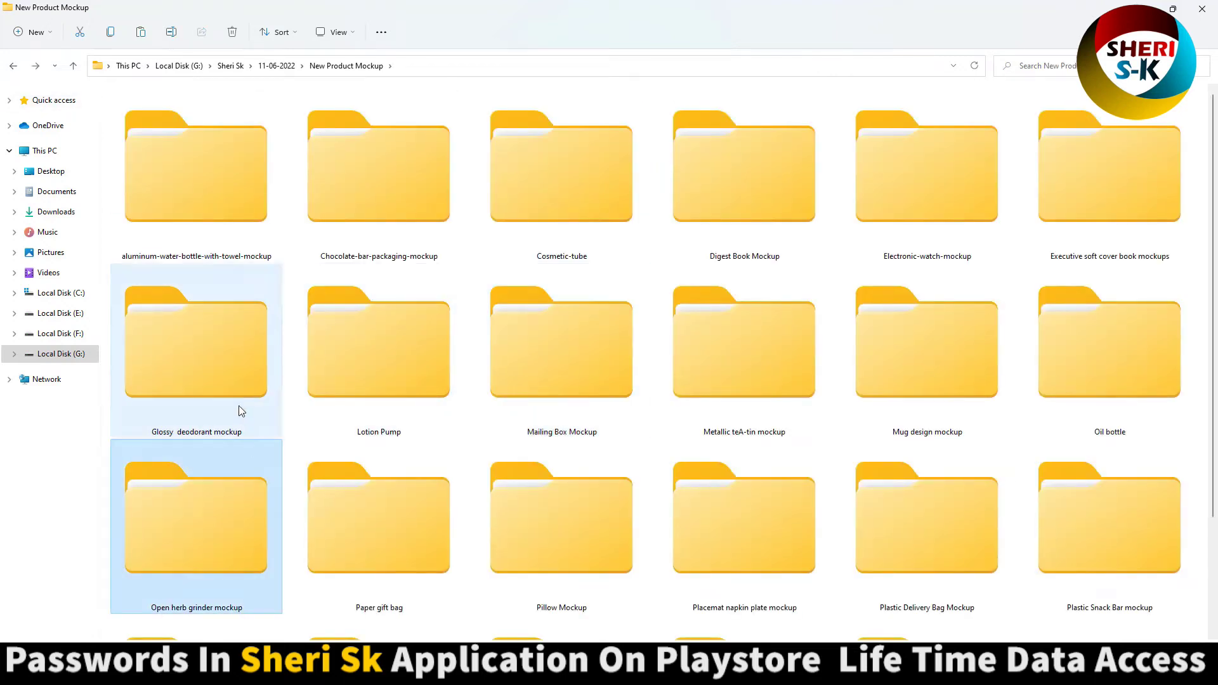
{"action": "left_click", "coordinate": [232, 380]}
{"action": "double_click", "coordinate": [230, 375]}
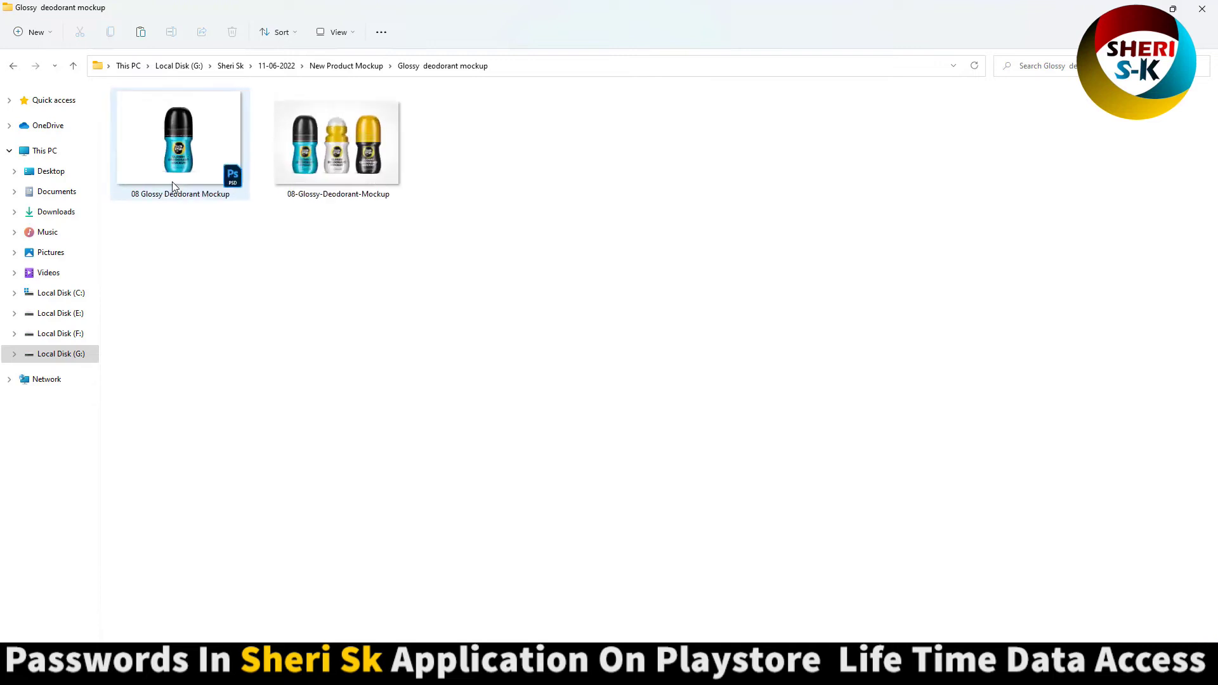
{"action": "left_click", "coordinate": [259, 152]}
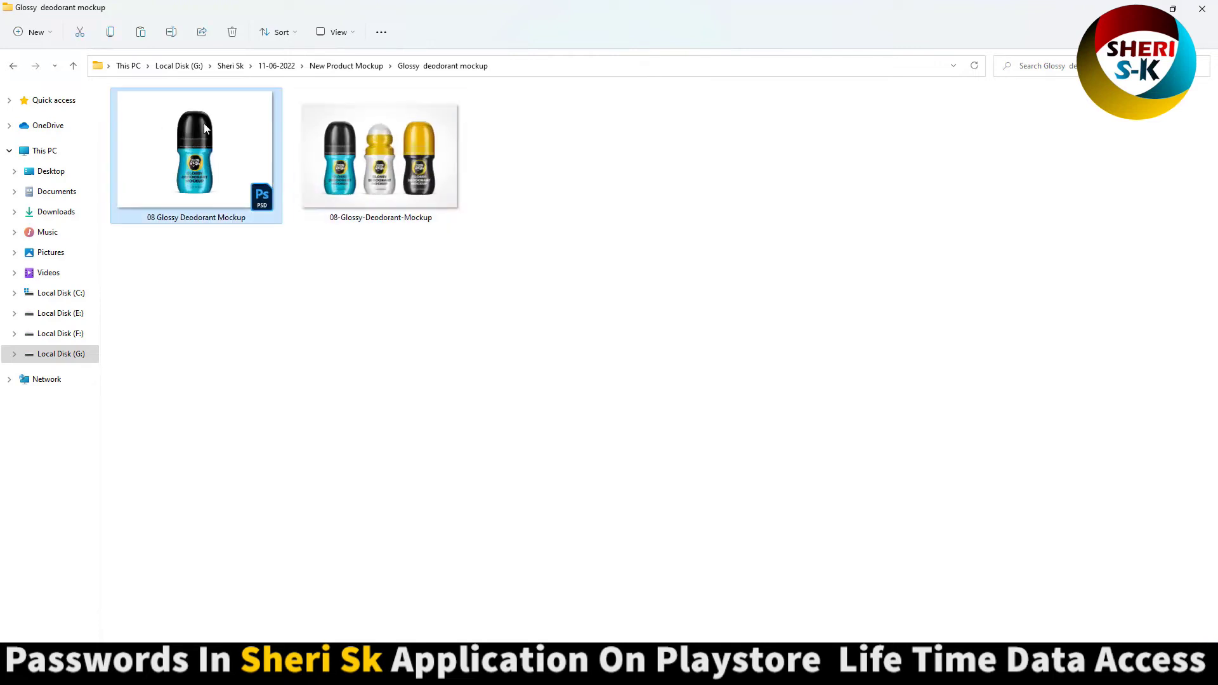
{"action": "left_click", "coordinate": [13, 65]}
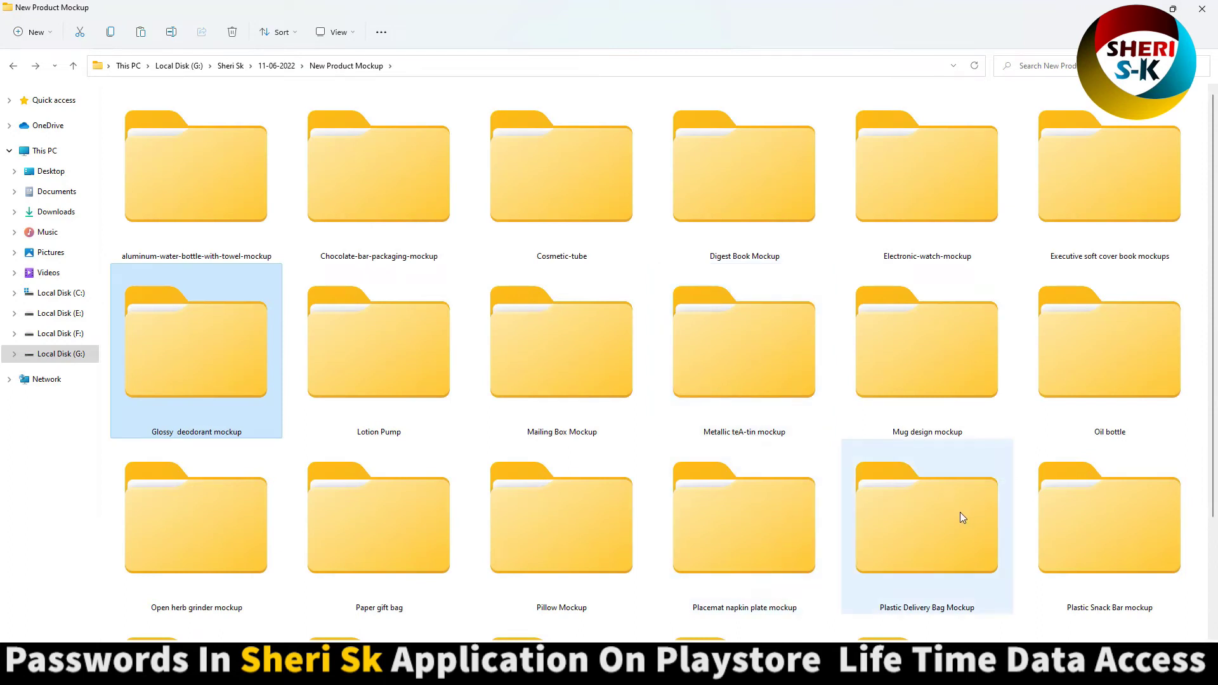
{"action": "double_click", "coordinate": [961, 511]}
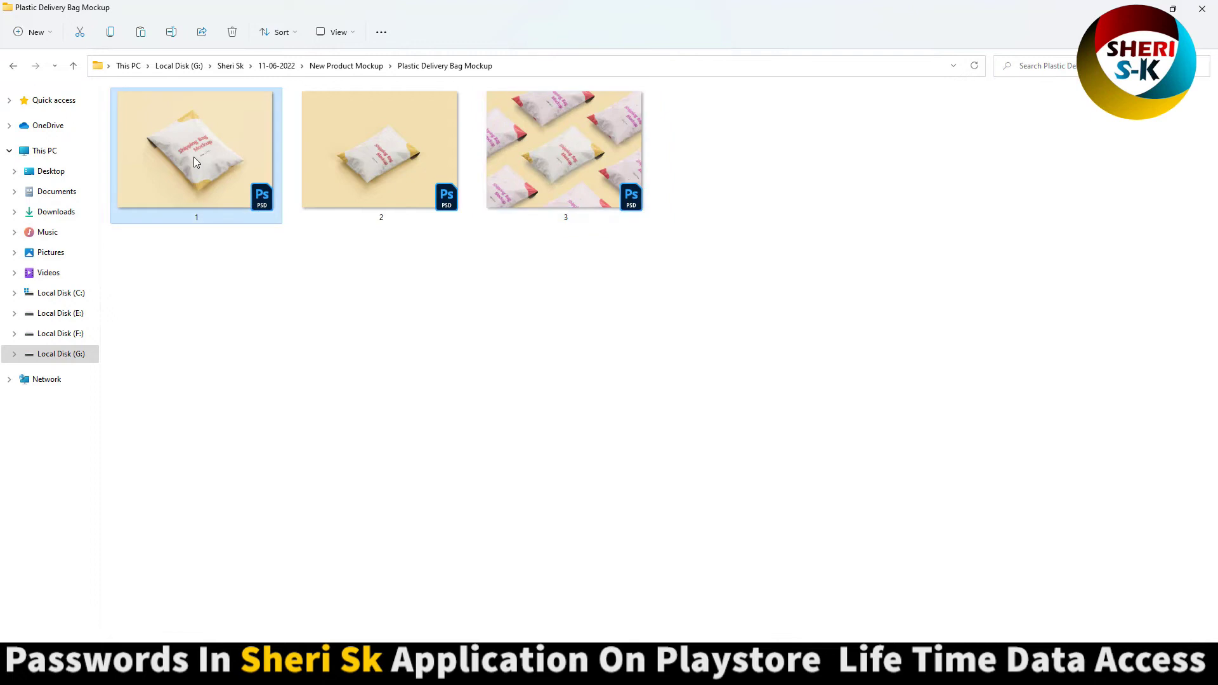
- Open bag mockup 1.psd, edit its Shipping Bag smart object, and delete the original design layer
{"action": "double_click", "coordinate": [193, 157]}
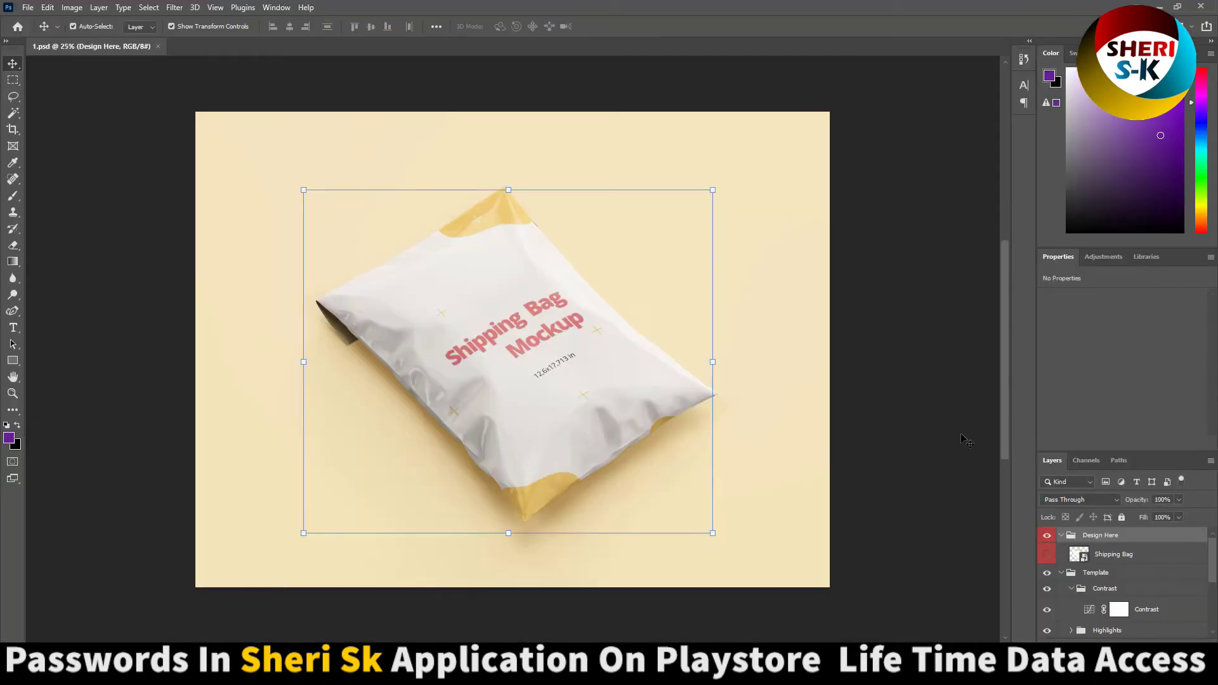
{"action": "double_click", "coordinate": [1083, 561]}
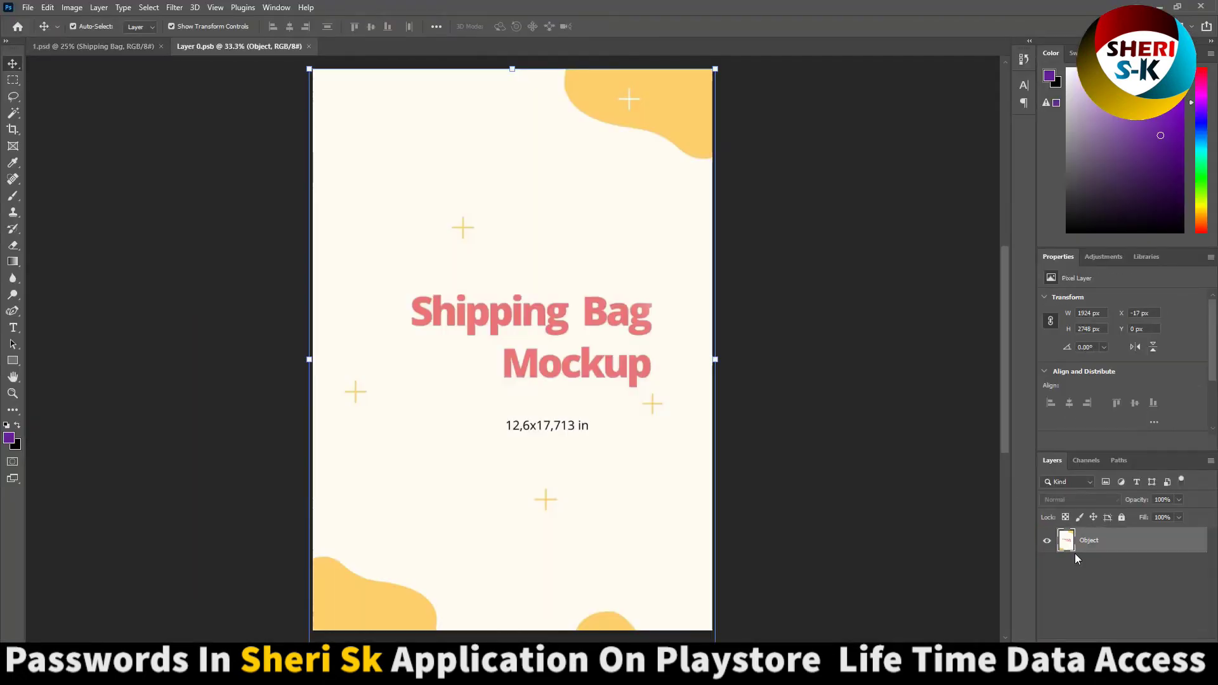
{"action": "left_click_drag", "start_coordinate": [561, 422], "coordinate": [521, 468]}
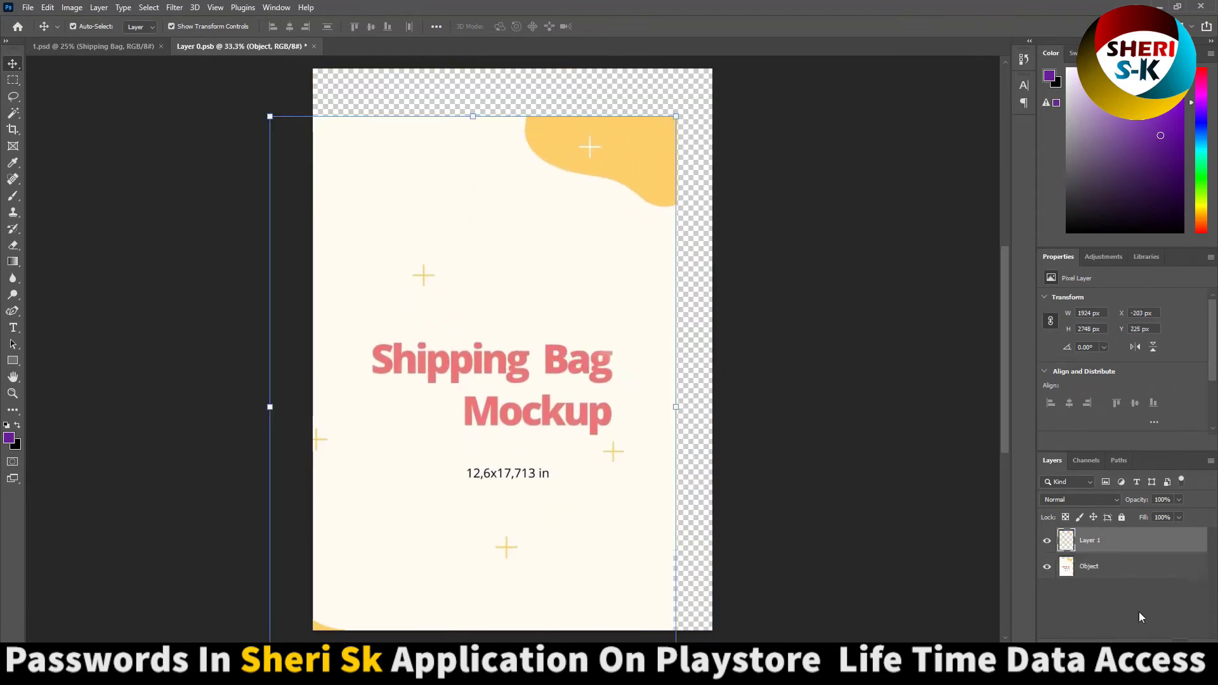
{"action": "key", "text": "Delete"}
- Open a photo from Girls > Sale Photos, try placing it on the canvas, then undo and close it
{"action": "left_click", "coordinate": [23, 9]}
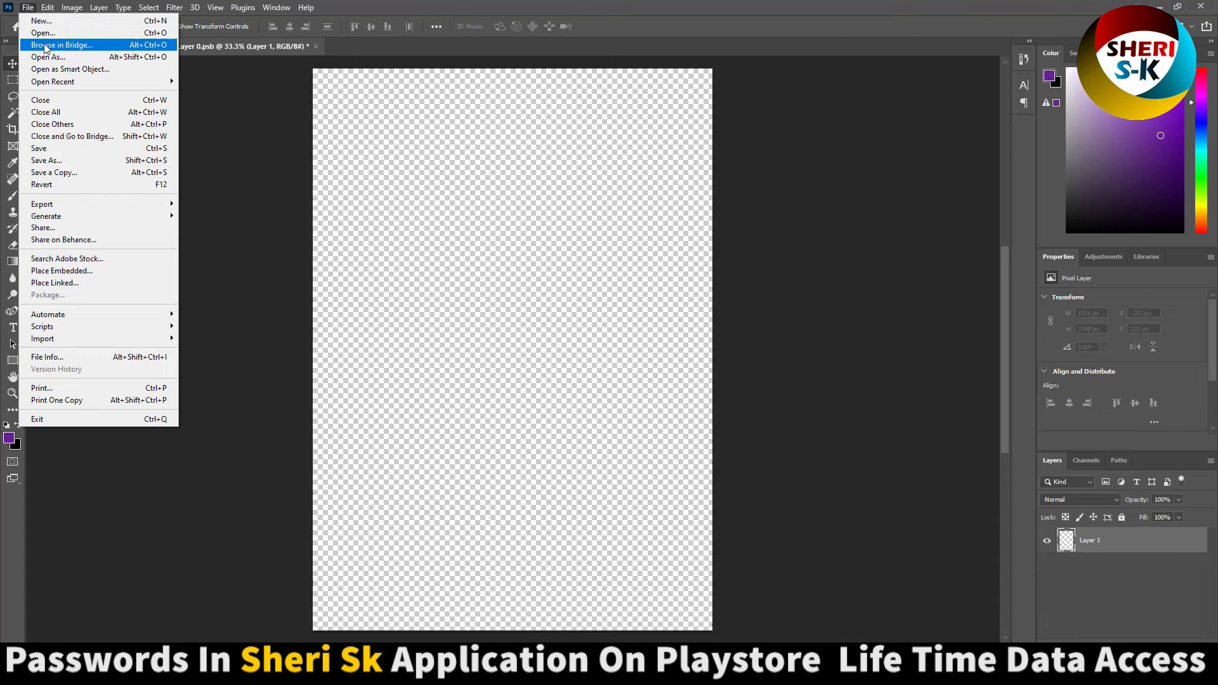
{"action": "left_click", "coordinate": [45, 34]}
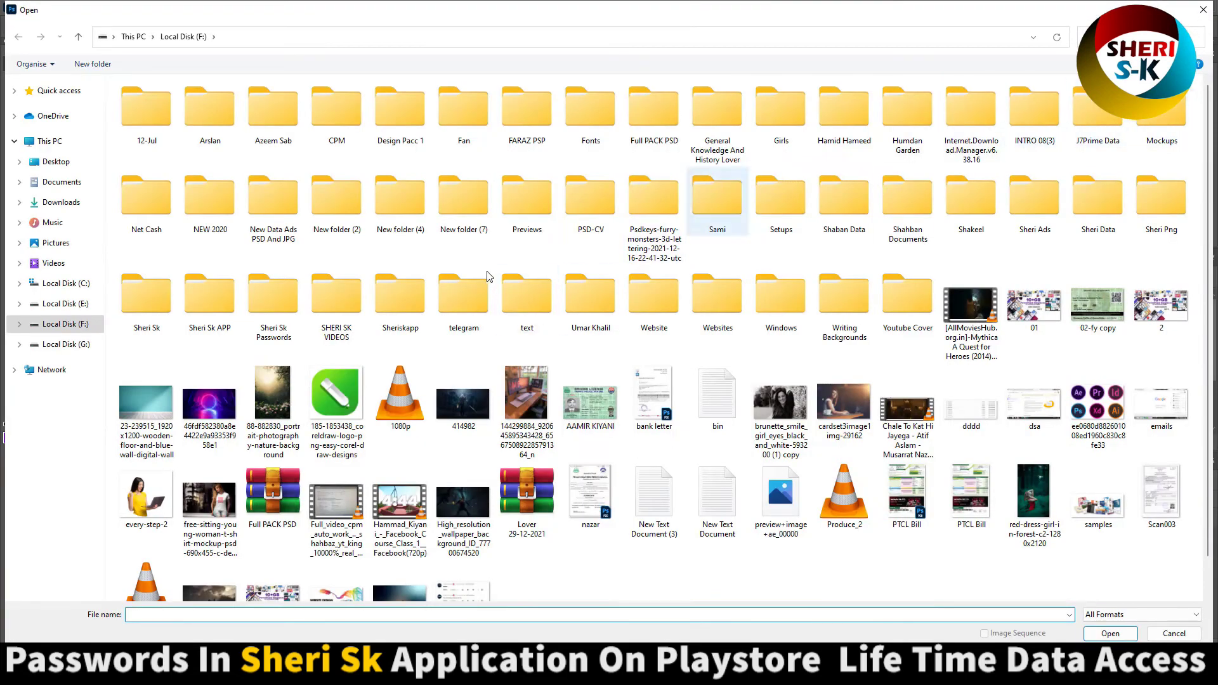
{"action": "left_click", "coordinate": [464, 295]}
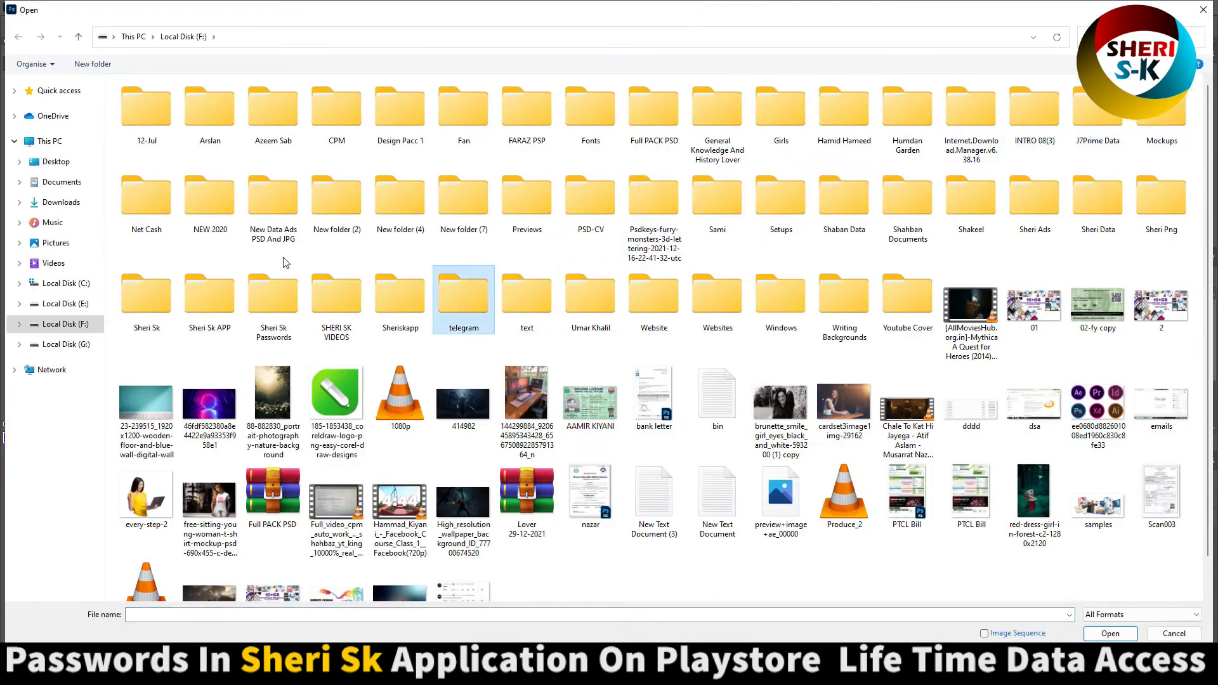
{"action": "double_click", "coordinate": [778, 122]}
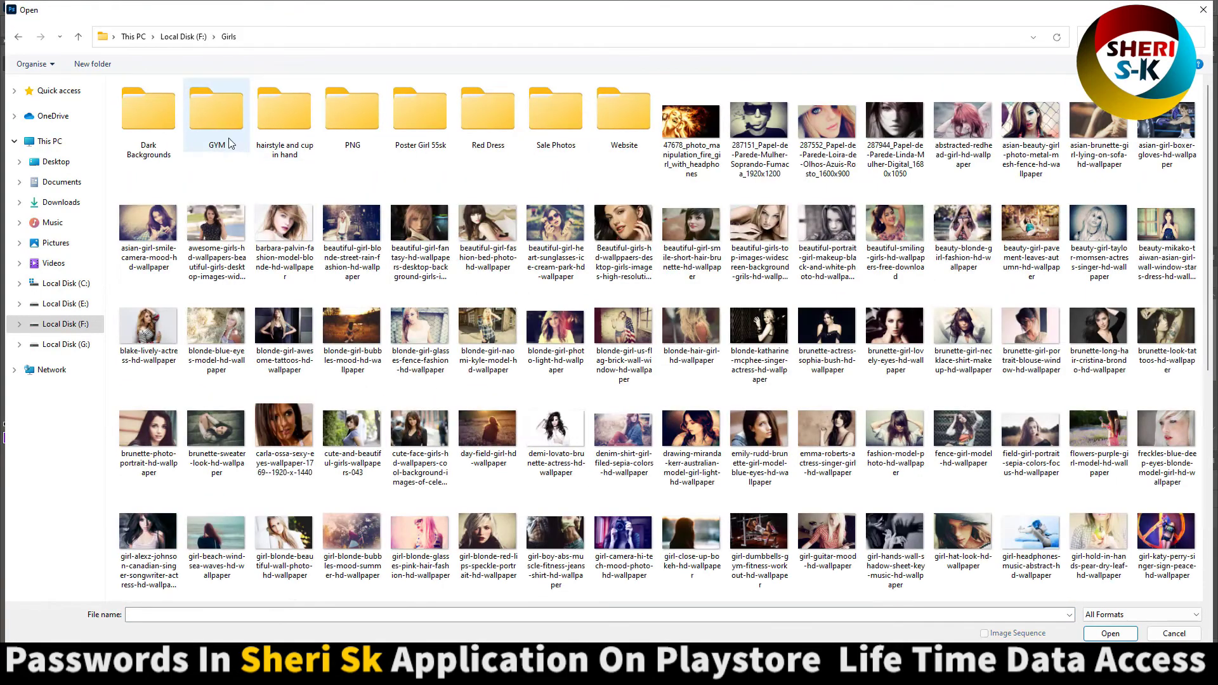
{"action": "double_click", "coordinate": [556, 114]}
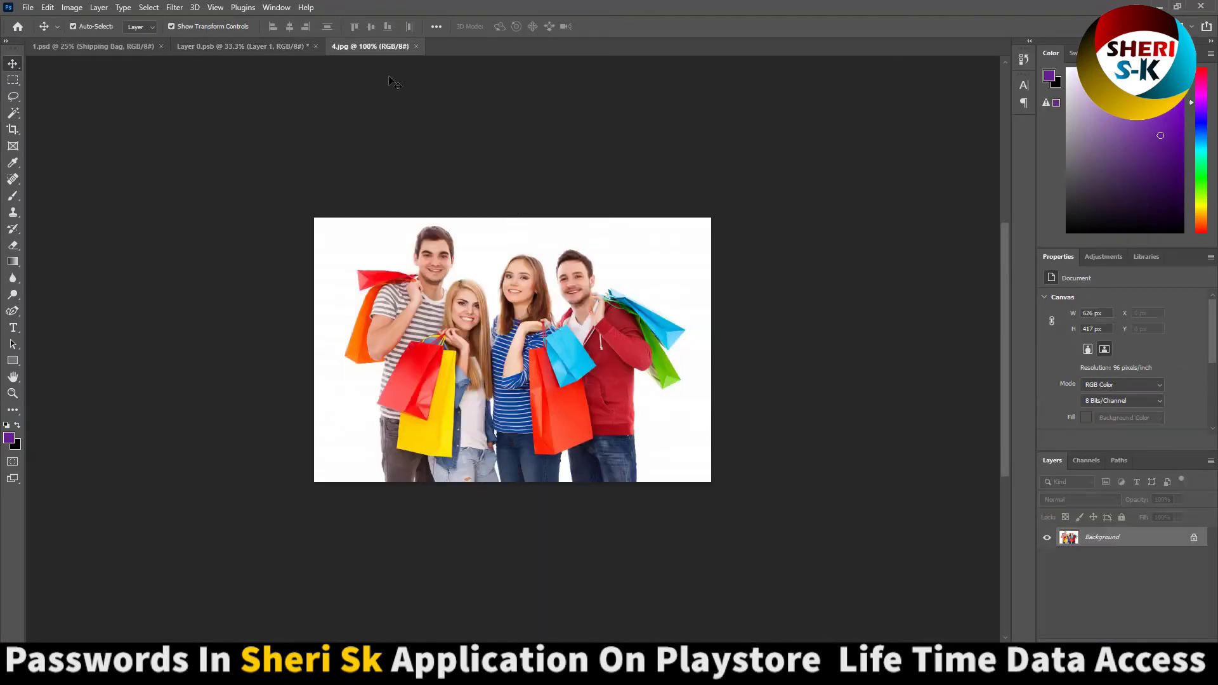
{"action": "left_click_drag", "start_coordinate": [370, 46], "coordinate": [499, 376]}
{"action": "key", "text": "ctrl+z"}
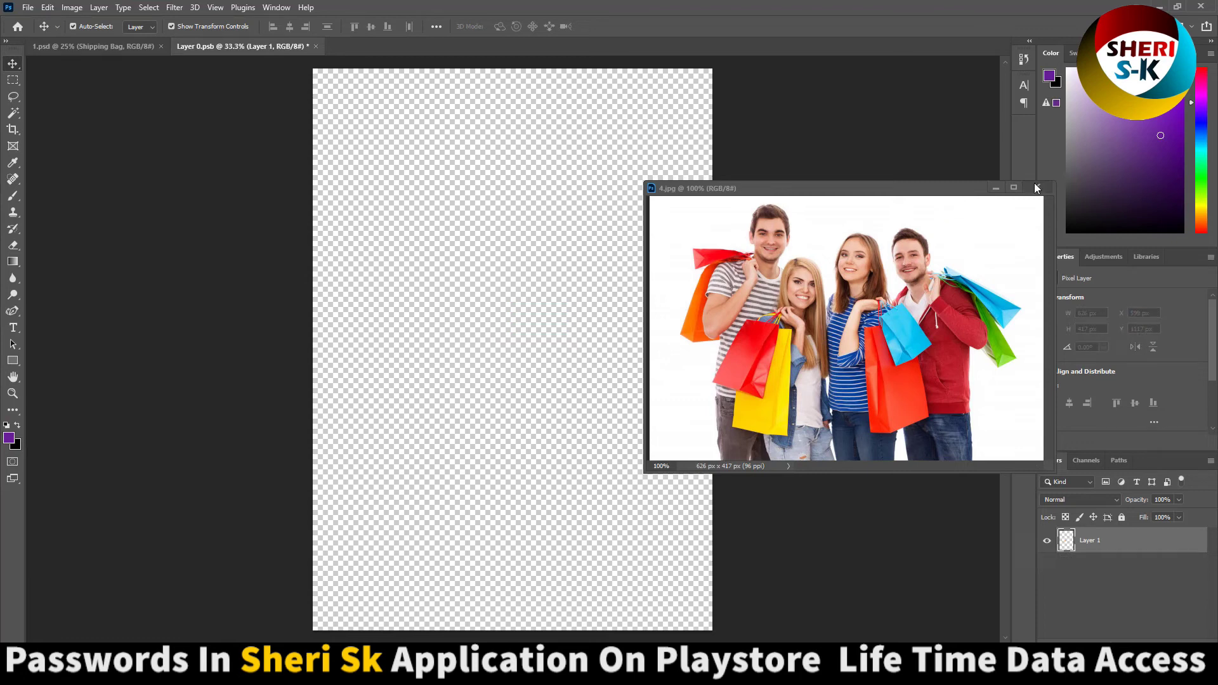
{"action": "left_click", "coordinate": [1037, 187]}
- Open shutterstock_158721971.jpg in a floating window and drag it into the bag design as a layer
{"action": "left_click", "coordinate": [28, 7]}
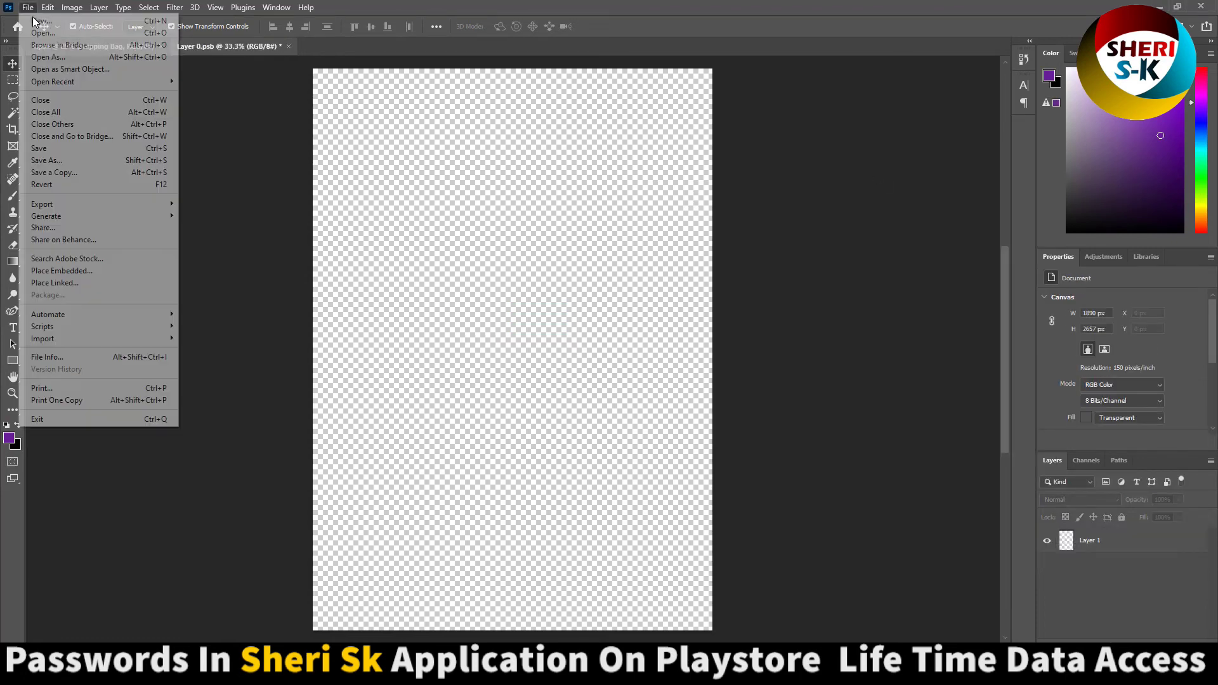
{"action": "left_click", "coordinate": [44, 33]}
{"action": "left_click", "coordinate": [831, 207]}
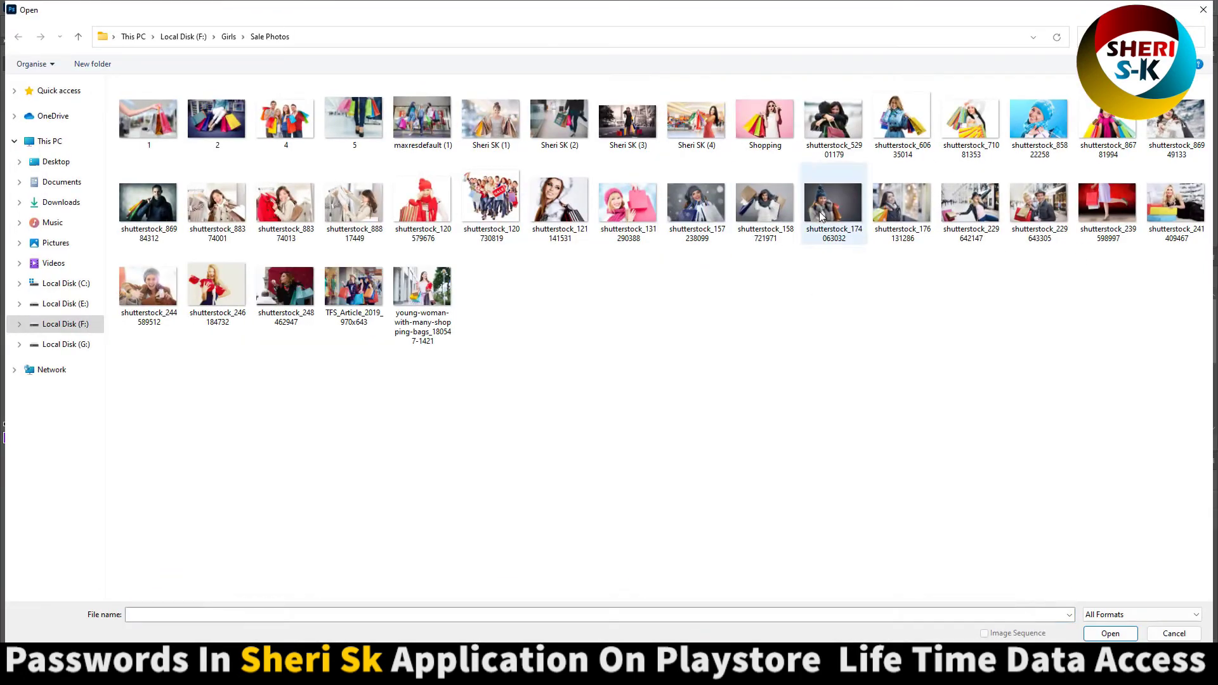
{"action": "left_click", "coordinate": [766, 207]}
{"action": "double_click", "coordinate": [768, 208]}
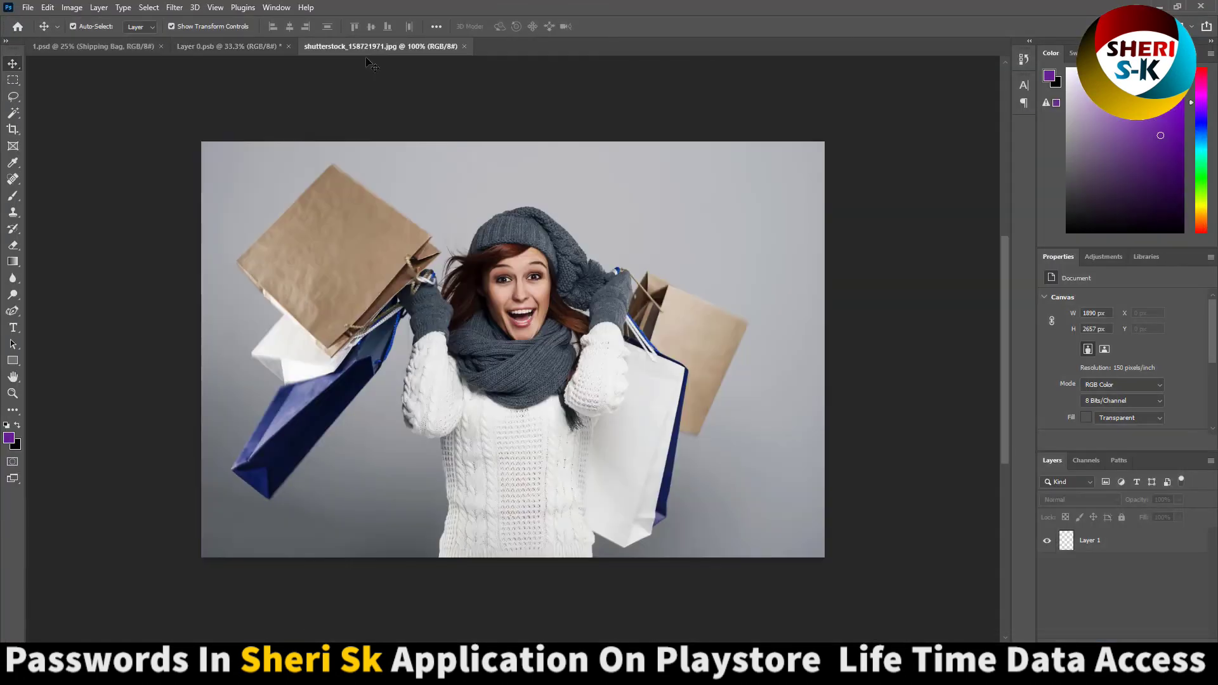
{"action": "left_click_drag", "start_coordinate": [396, 46], "coordinate": [722, 177]}
{"action": "left_click_drag", "start_coordinate": [804, 299], "coordinate": [498, 305]}
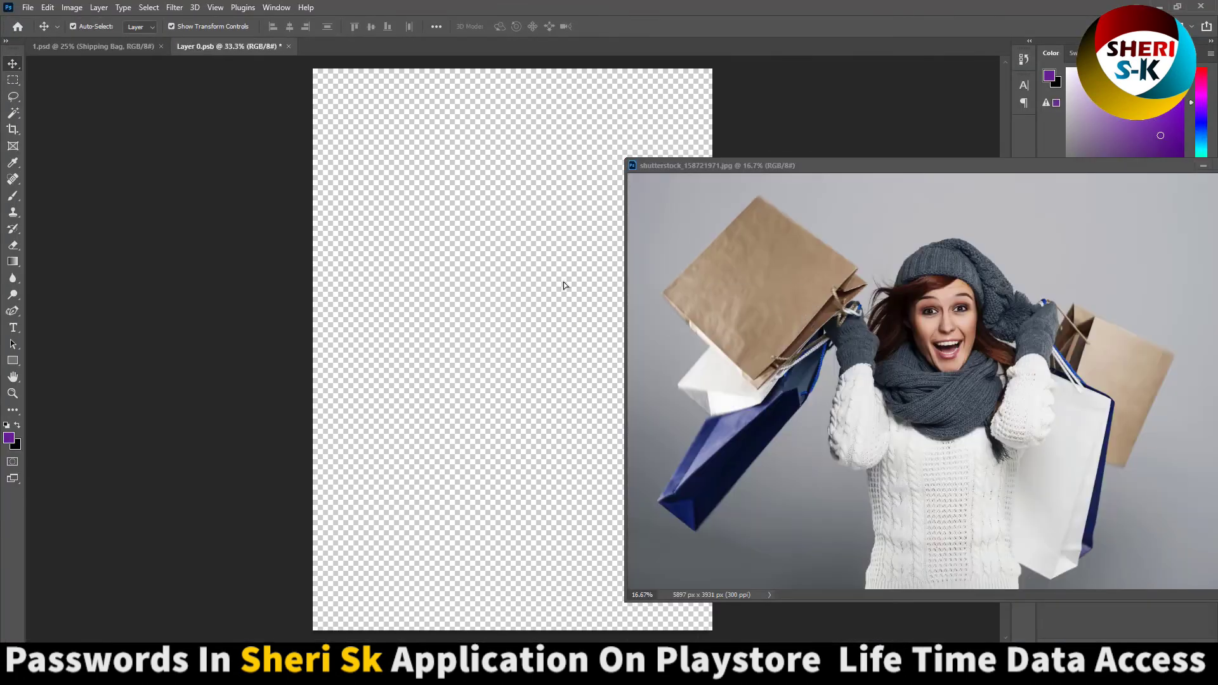
- Close the floating photo window and shift the photo left to show the woman's face
{"action": "left_click_drag", "start_coordinate": [1186, 169], "coordinate": [782, 173]}
{"action": "left_click", "coordinate": [770, 167]}
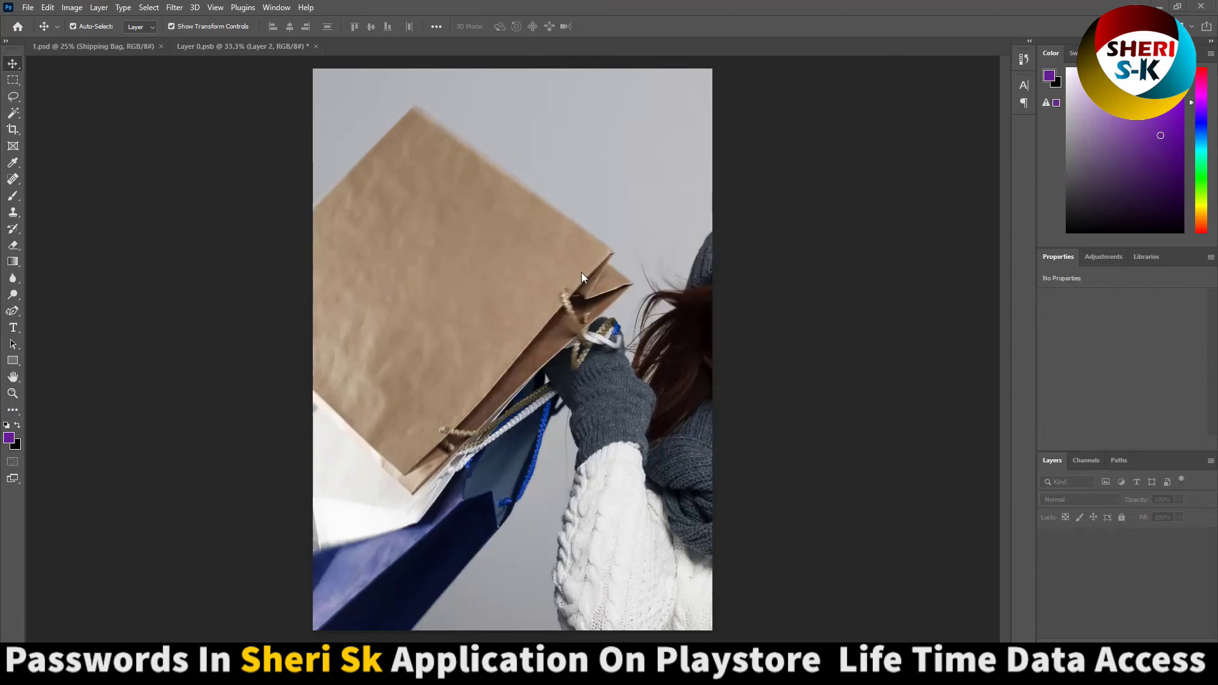
{"action": "left_click_drag", "start_coordinate": [581, 272], "coordinate": [451, 256]}
{"action": "key", "text": "ctrl+minus"}
{"action": "key", "text": "ctrl+minus"}
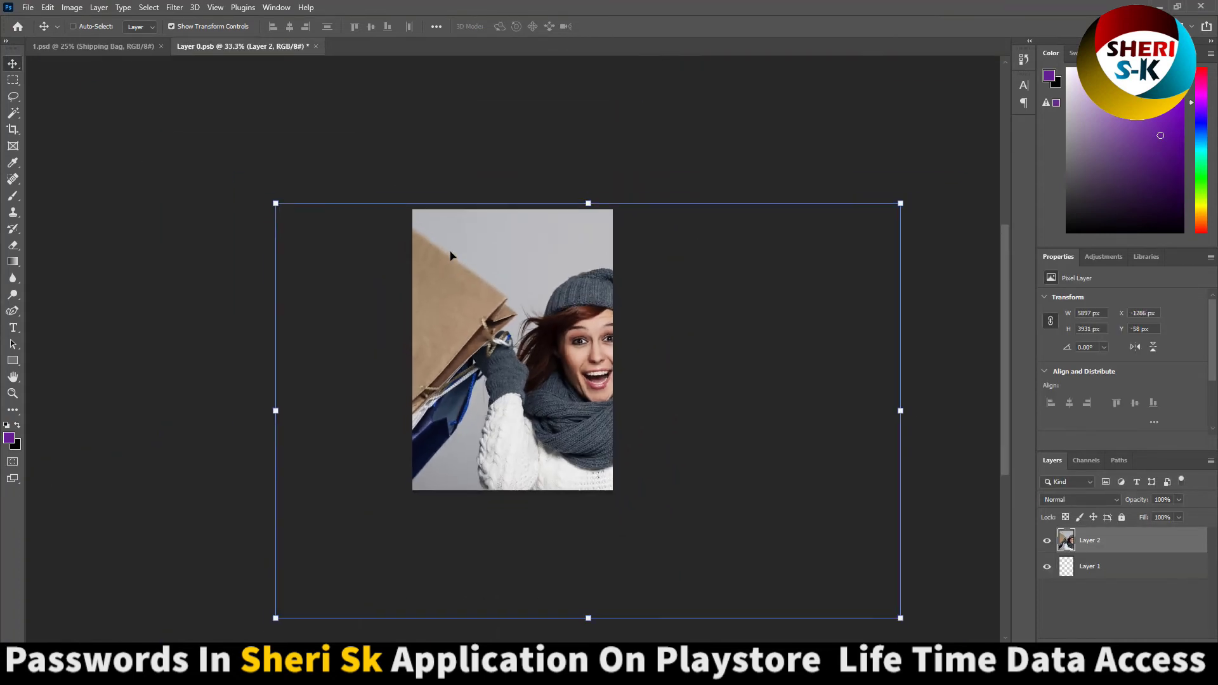
- Shrink the photo to fit the bag design, save it, and close the design tab
{"action": "key", "text": "ctrl"}
{"action": "left_click_drag", "start_coordinate": [900, 618], "coordinate": [725, 501]}
{"action": "key", "text": "Return"}
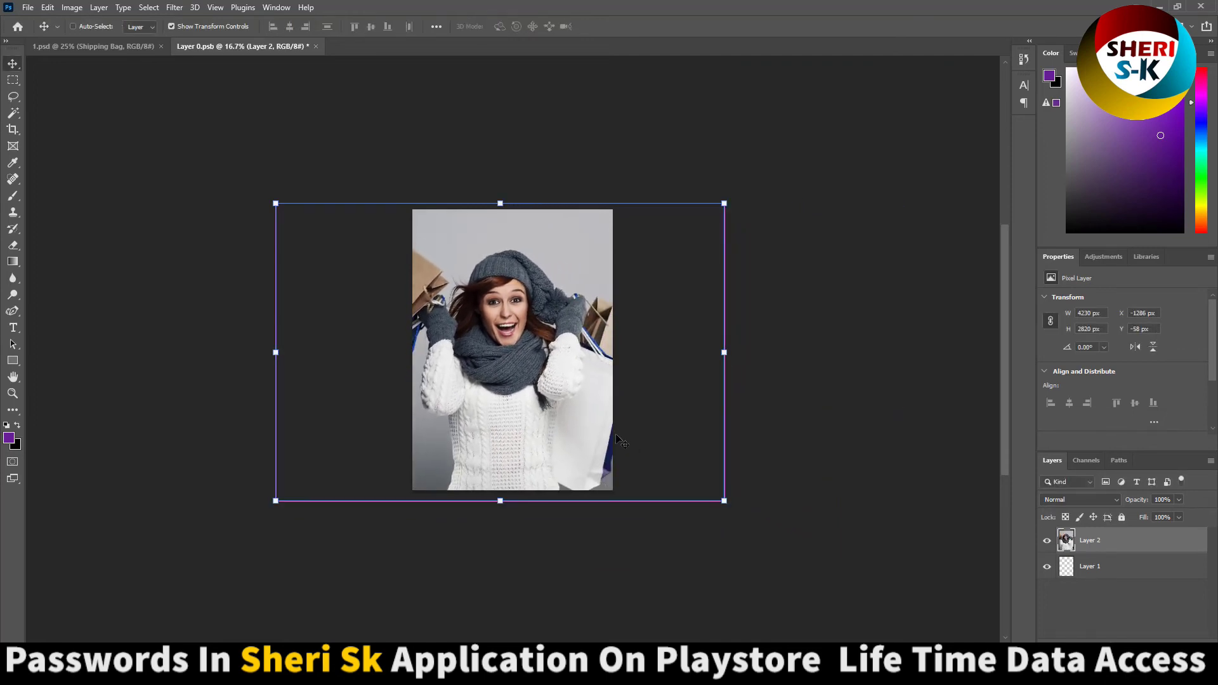
{"action": "key", "text": "ctrl+s"}
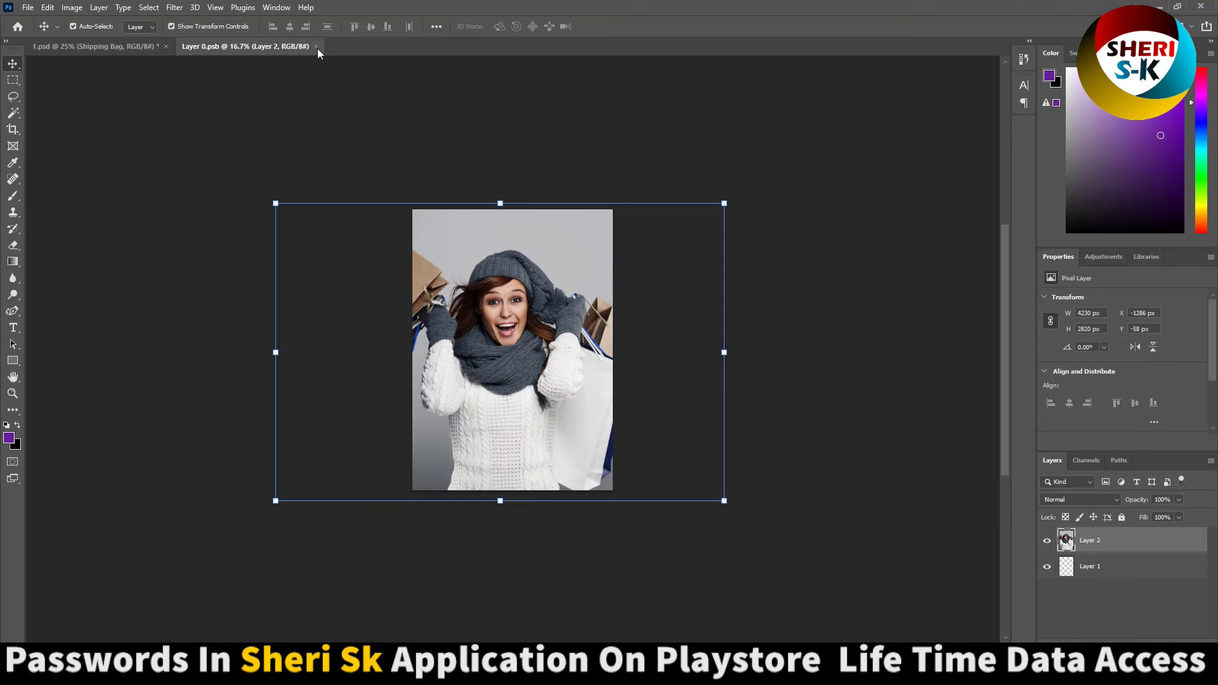
{"action": "left_click", "coordinate": [316, 47]}
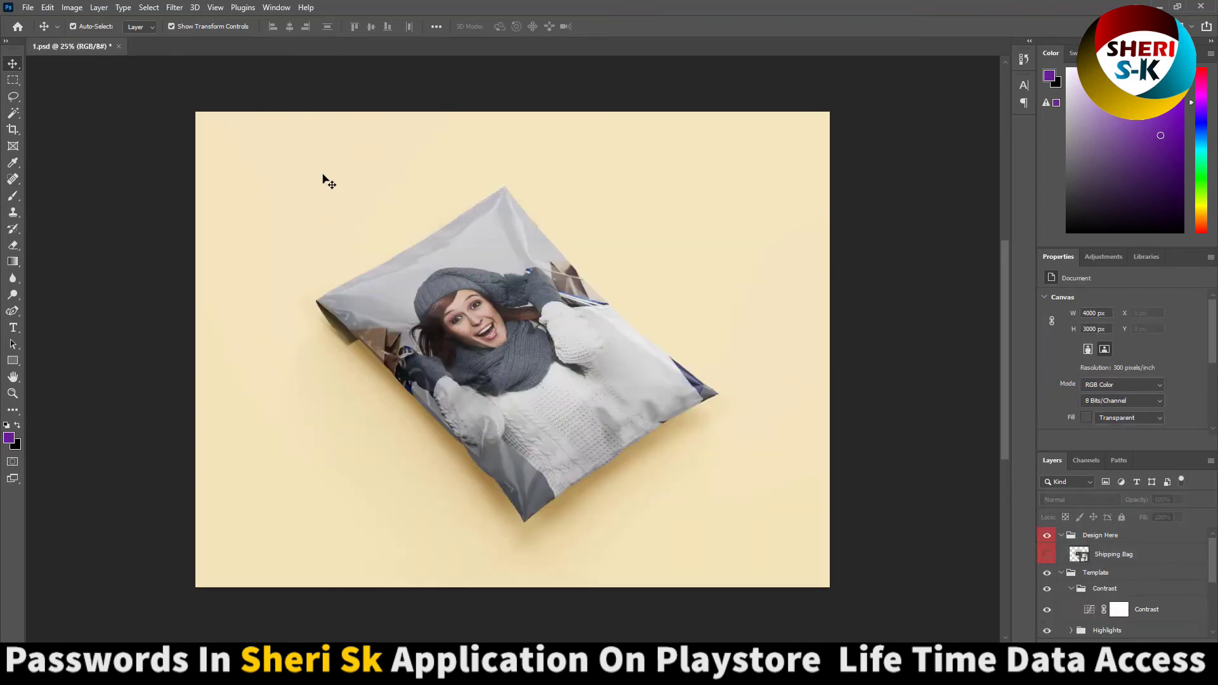
- Close the shipping bag mockup without saving and return to File Explorer
{"action": "left_click", "coordinate": [119, 46]}
{"action": "left_click", "coordinate": [606, 249]}
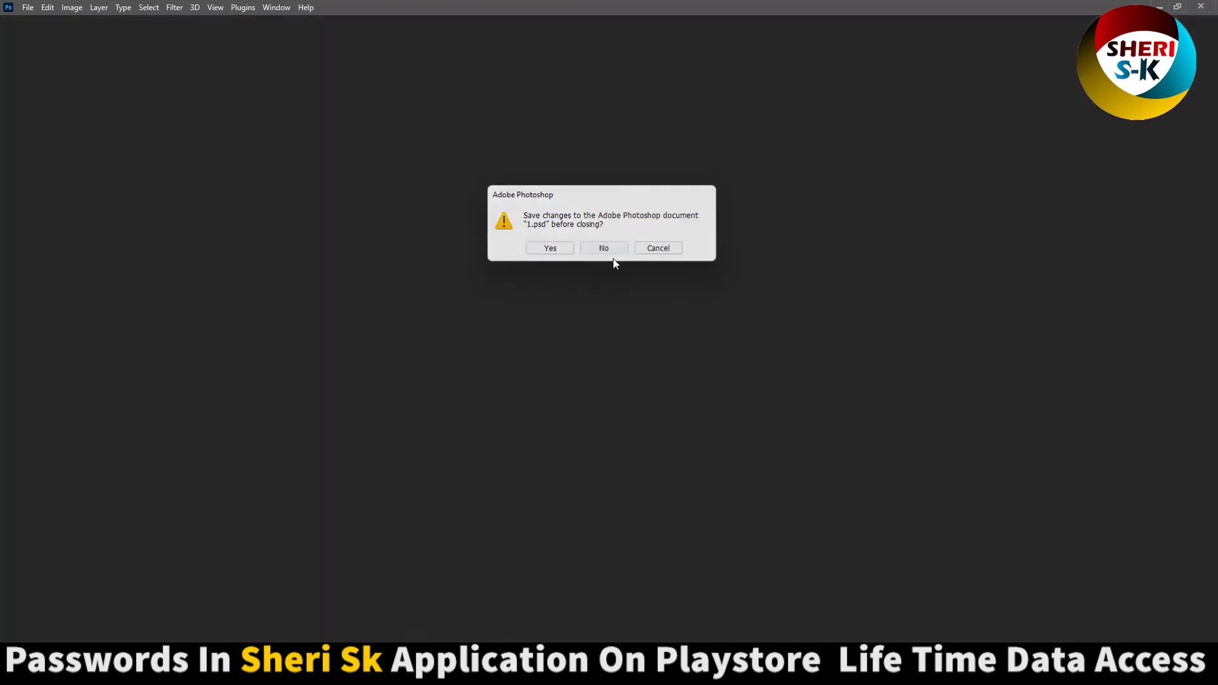
{"action": "left_click", "coordinate": [568, 638]}
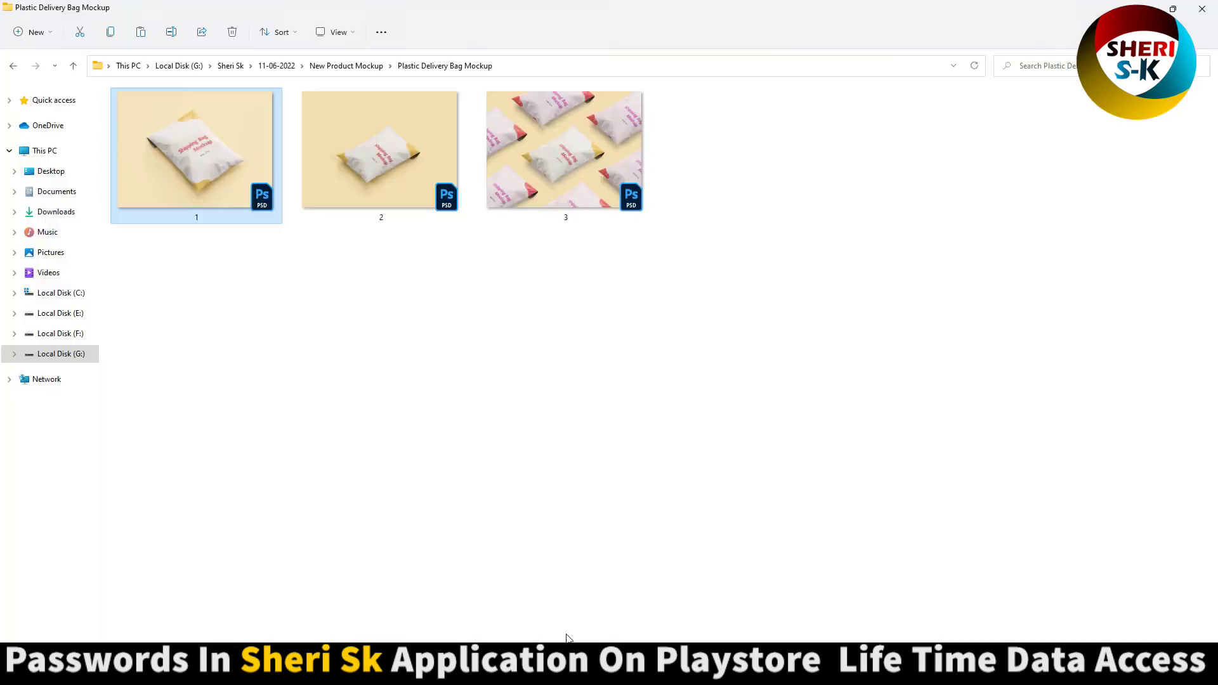
- Go back to New Product Mockup and peek into the TV Mockup folder
{"action": "left_click", "coordinate": [14, 70]}
{"action": "left_click", "coordinate": [924, 557]}
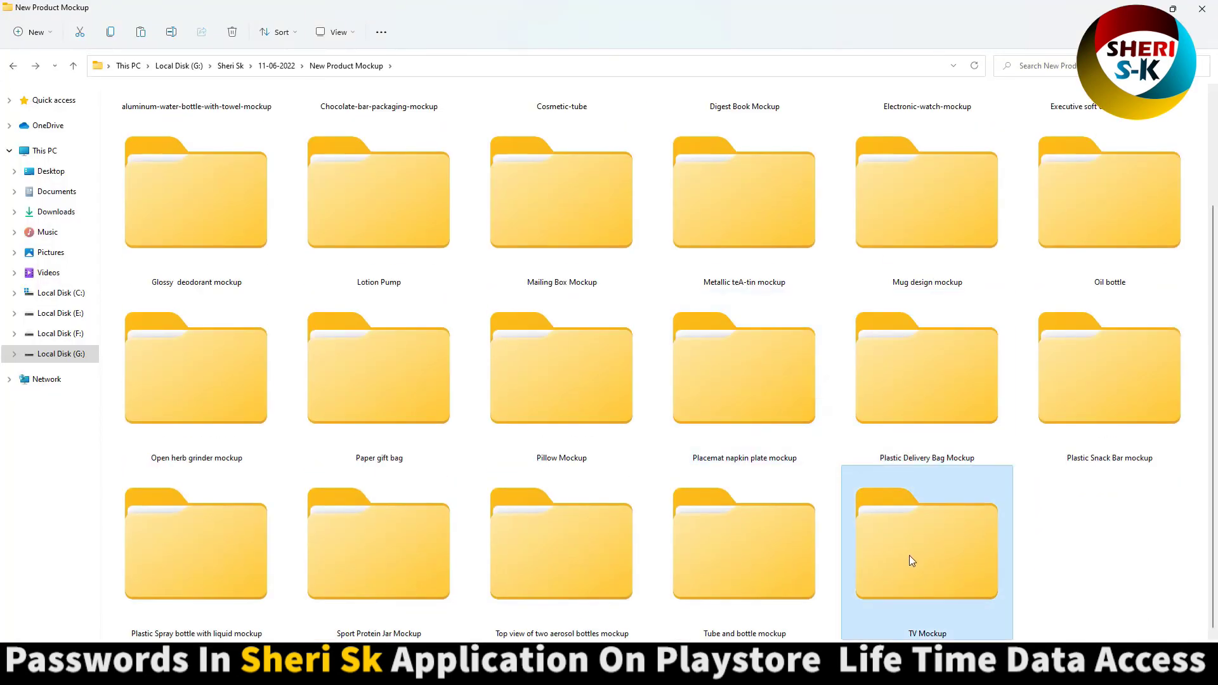
{"action": "double_click", "coordinate": [911, 557]}
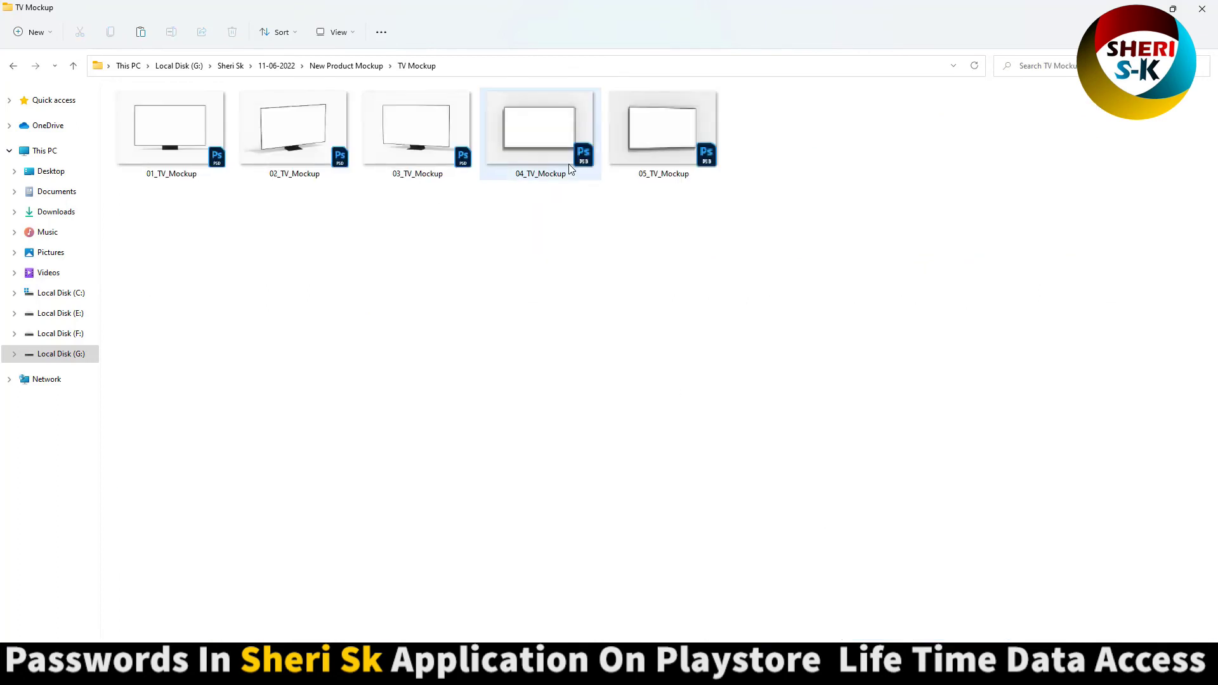
{"action": "left_click", "coordinate": [14, 65]}
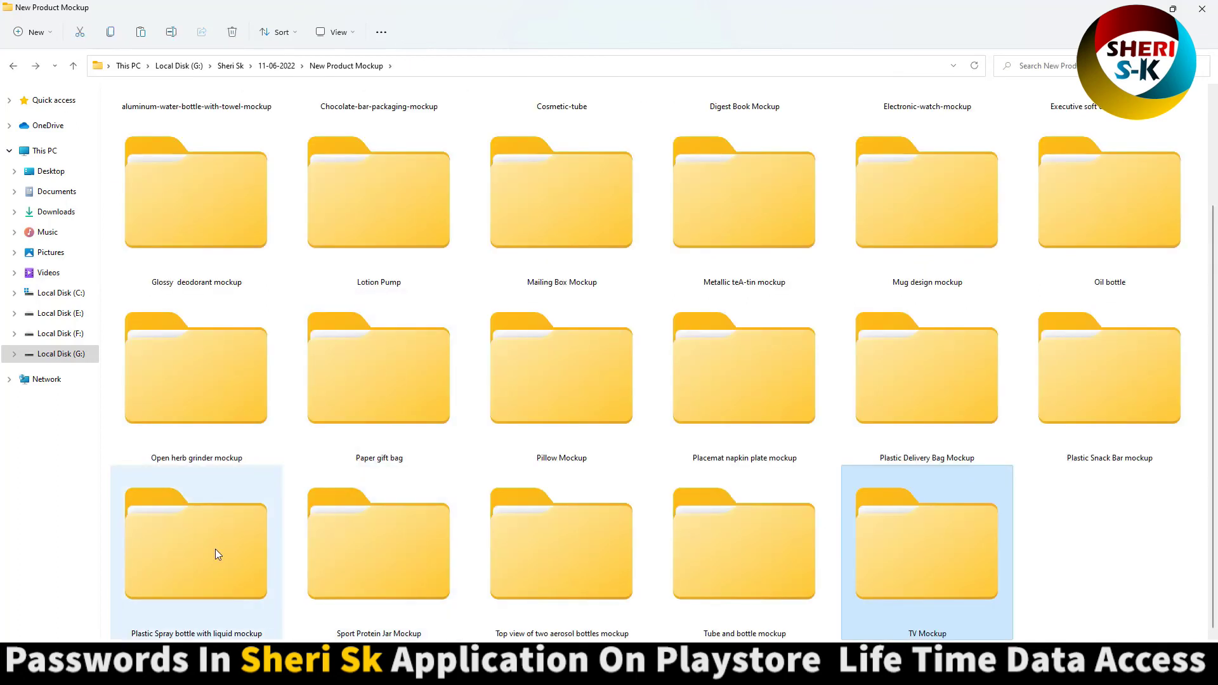
- Open 01 Plastic Spray Bottle with Liquid Mockup.psd from the Plastic Spray bottle folder
{"action": "double_click", "coordinate": [223, 530]}
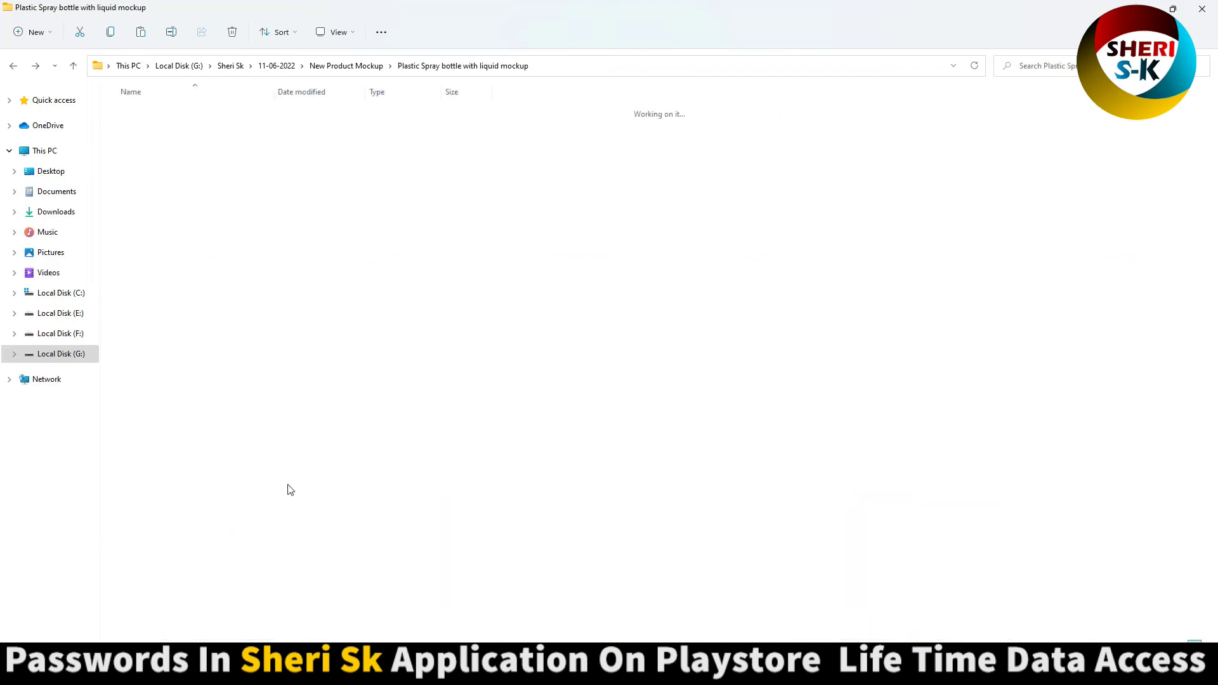
{"action": "scroll", "coordinate": [238, 246], "scroll_direction": "up", "scroll_amount": 2, "text": "ctrl"}
{"action": "scroll", "coordinate": [238, 245], "scroll_direction": "up", "scroll_amount": 1, "text": "ctrl"}
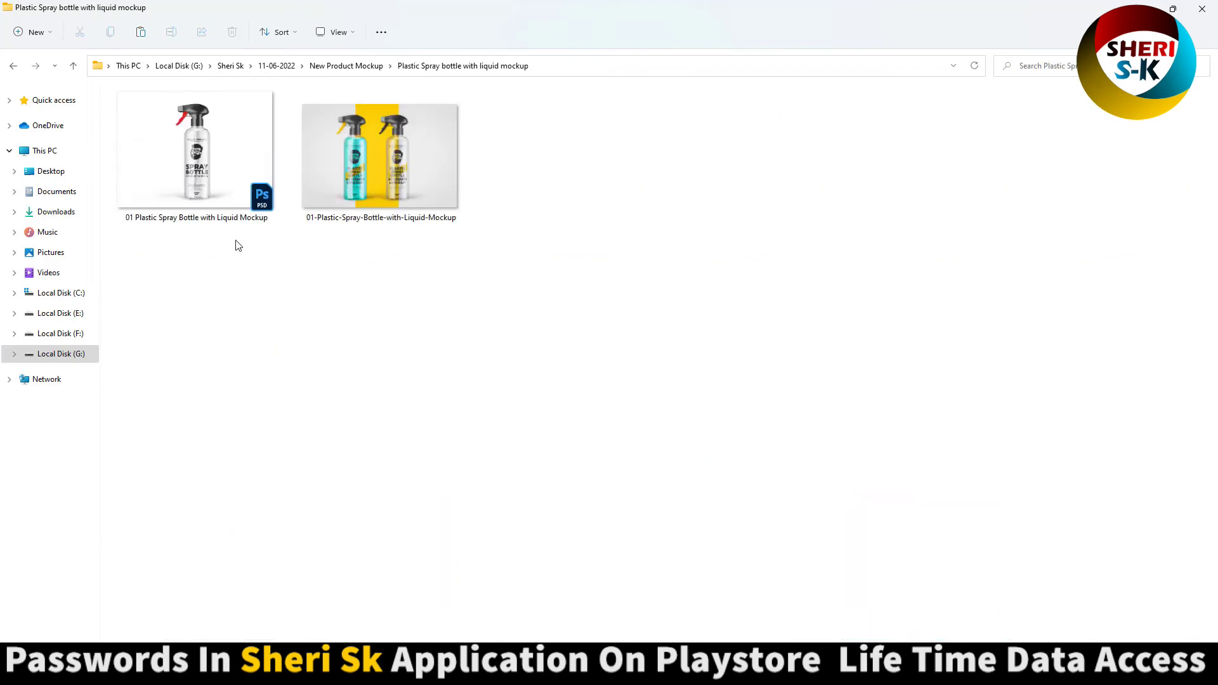
{"action": "key", "text": "Right"}
{"action": "double_click", "coordinate": [158, 174]}
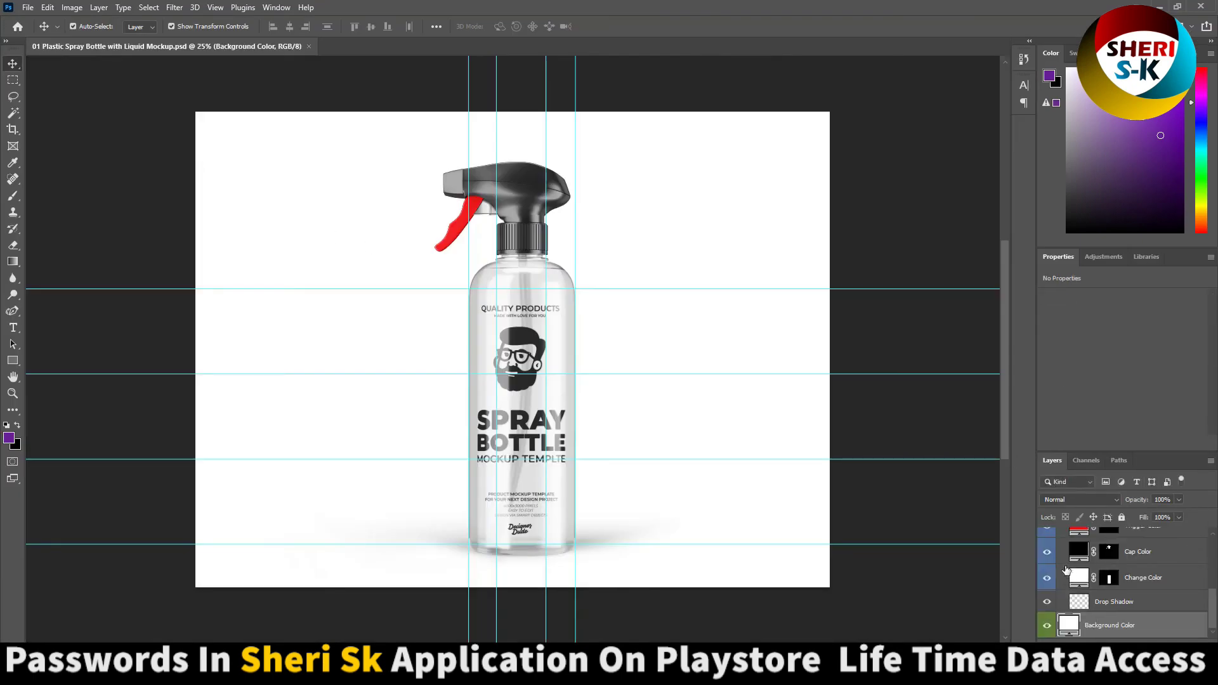
- Try red and green for the Cap Color fill layer, then cancel
{"action": "left_click", "coordinate": [1066, 553]}
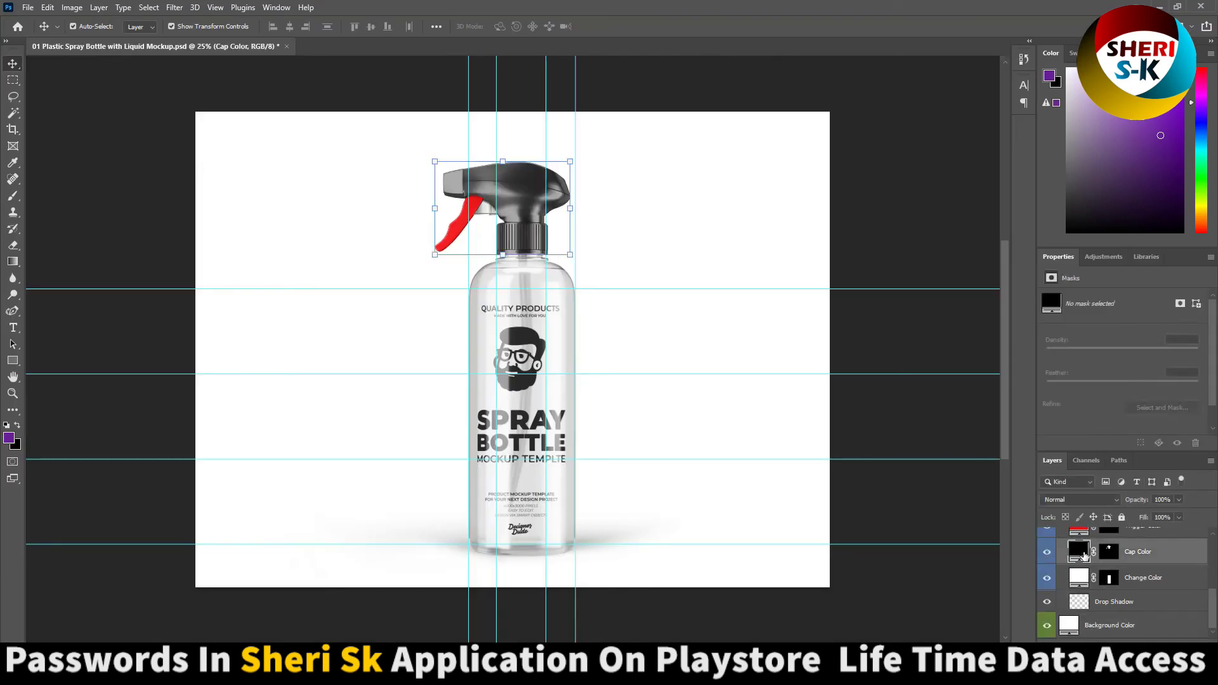
{"action": "double_click", "coordinate": [1082, 554]}
{"action": "left_click", "coordinate": [829, 460]}
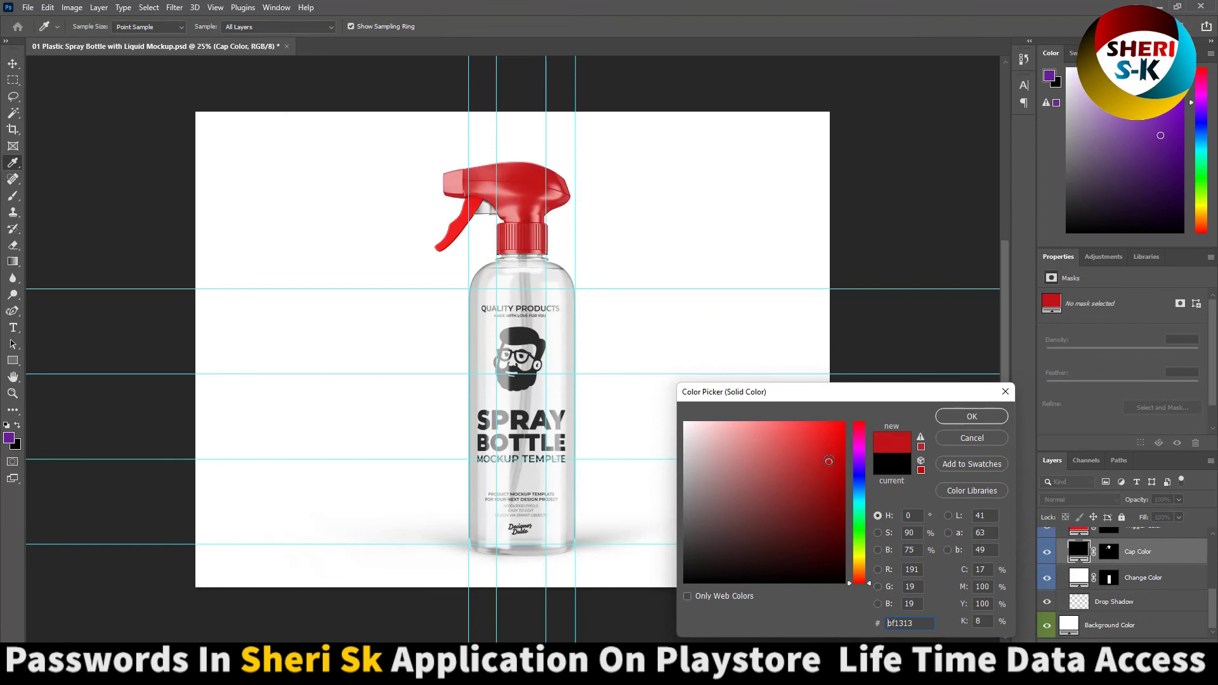
{"action": "left_click", "coordinate": [861, 467]}
{"action": "left_click_drag", "start_coordinate": [861, 466], "coordinate": [860, 526]}
{"action": "left_click", "coordinate": [955, 440]}
{"action": "scroll", "coordinate": [1079, 578], "scroll_direction": "up", "scroll_amount": 2}
- Try red and blue for the Trigger Color fill layer, then cancel
{"action": "left_click", "coordinate": [1082, 590]}
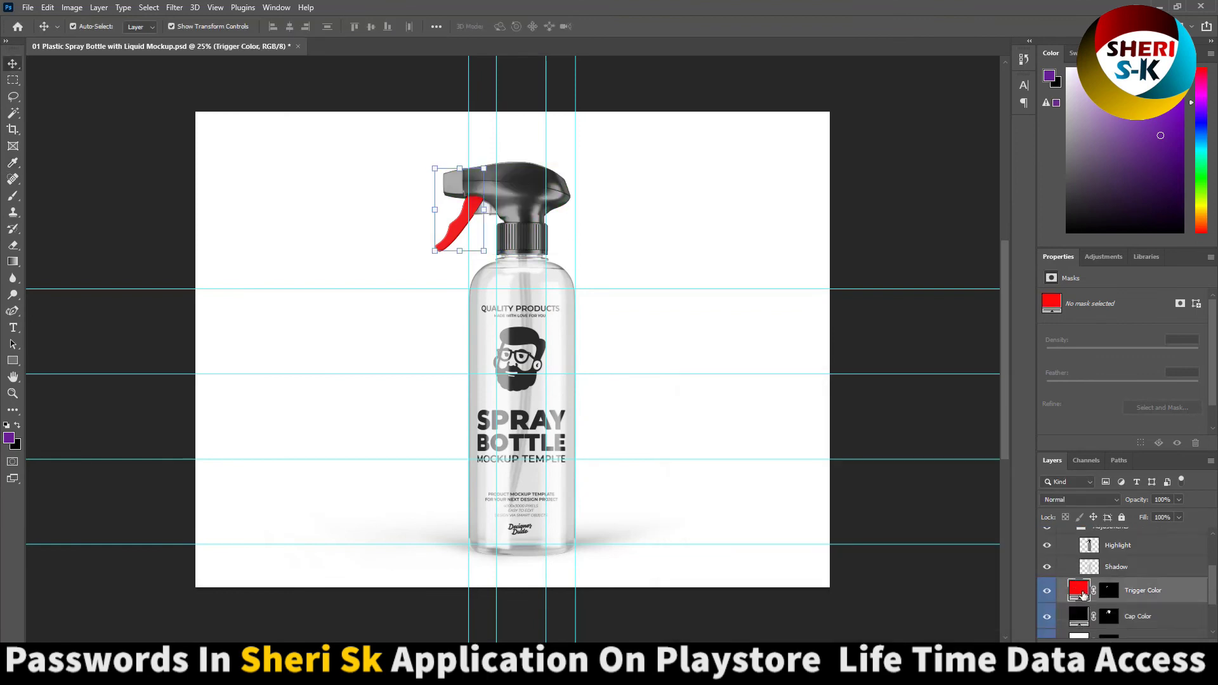
{"action": "double_click", "coordinate": [1083, 590]}
{"action": "left_click", "coordinate": [791, 457]}
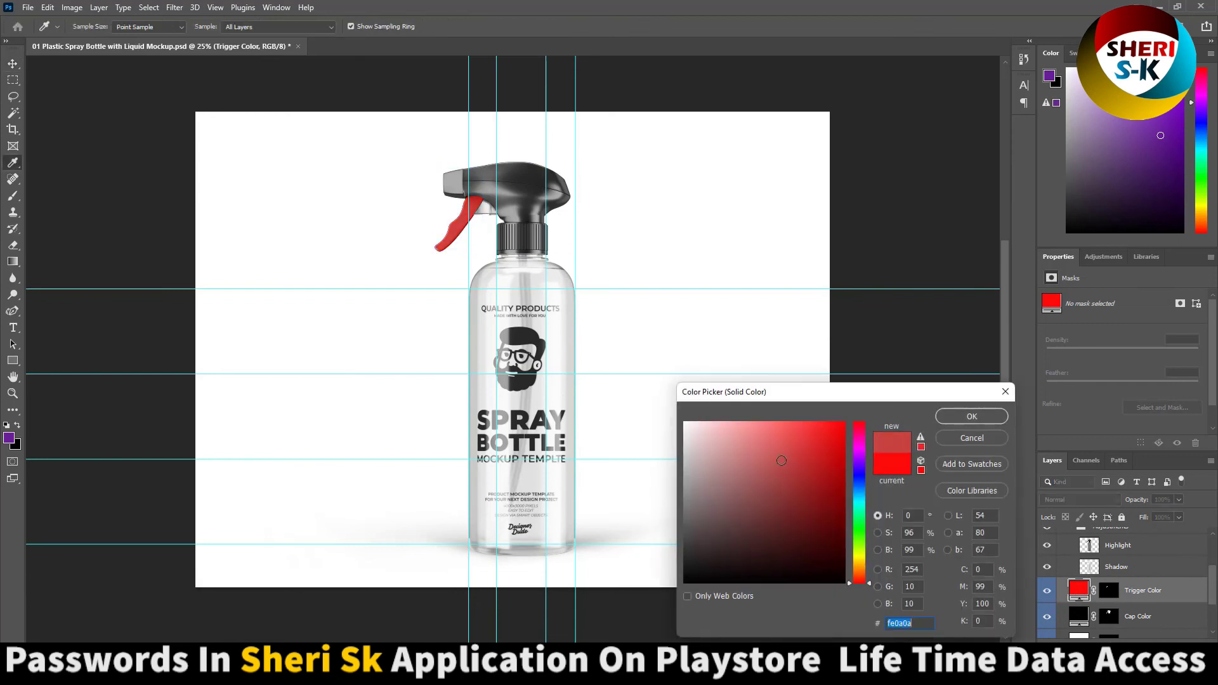
{"action": "left_click_drag", "start_coordinate": [854, 435], "coordinate": [858, 490]}
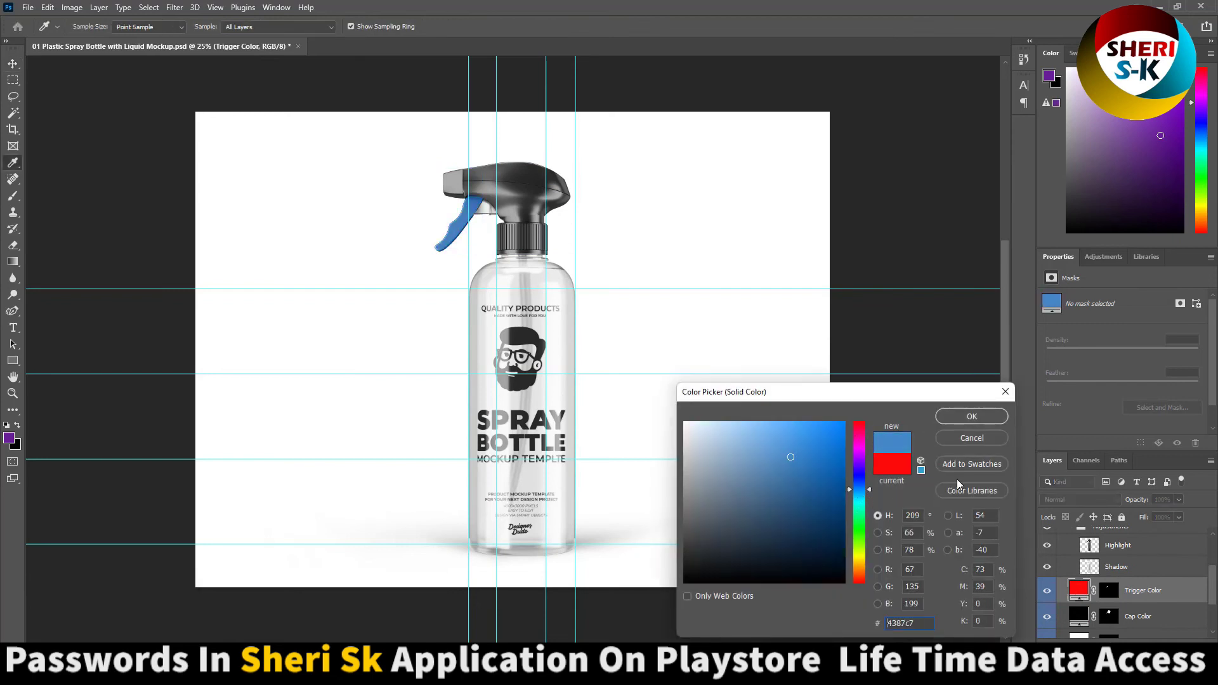
{"action": "key", "text": "Escape"}
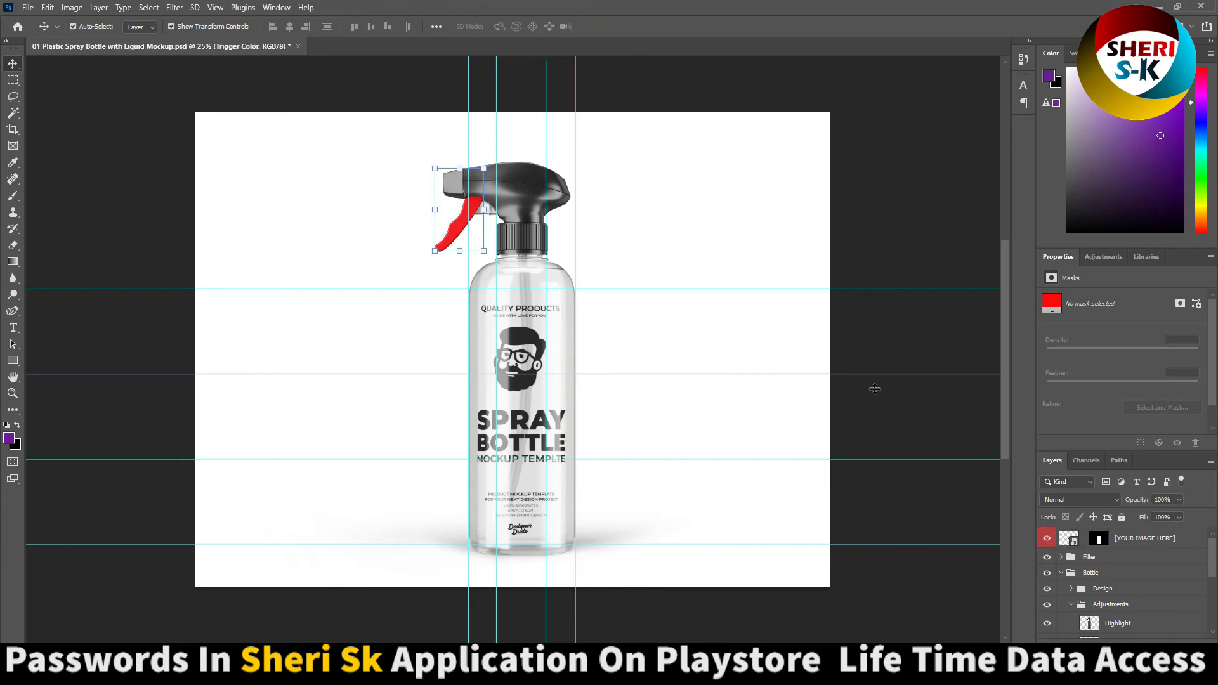
- Close the spray bottle mockup without saving and return to New Product Mockup
{"action": "left_click", "coordinate": [298, 46]}
{"action": "left_click", "coordinate": [604, 248]}
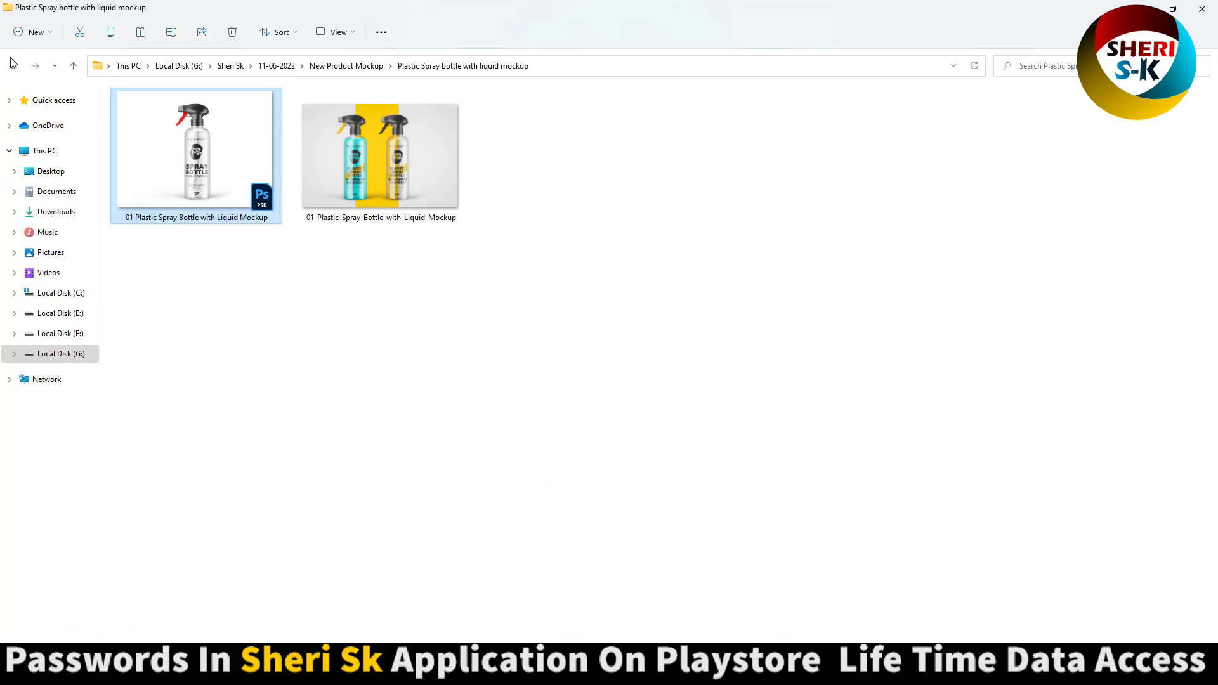
{"action": "left_click", "coordinate": [12, 65]}
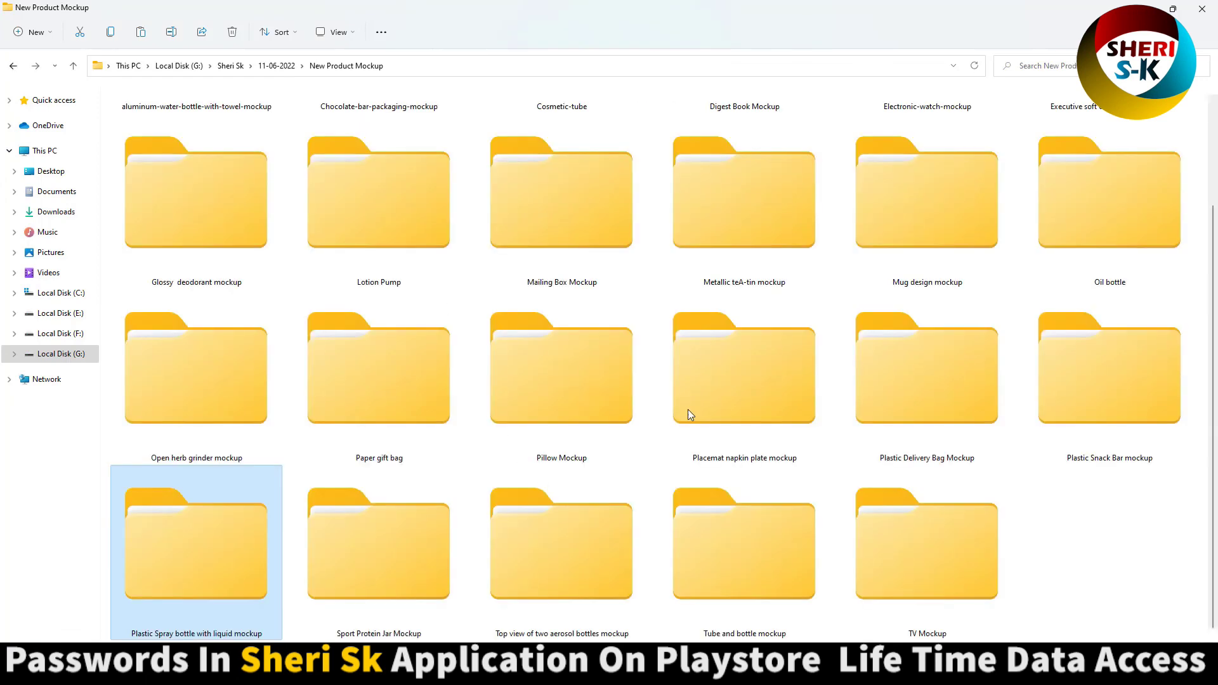
{"action": "scroll", "coordinate": [1074, 549], "scroll_direction": "up", "scroll_amount": 2}
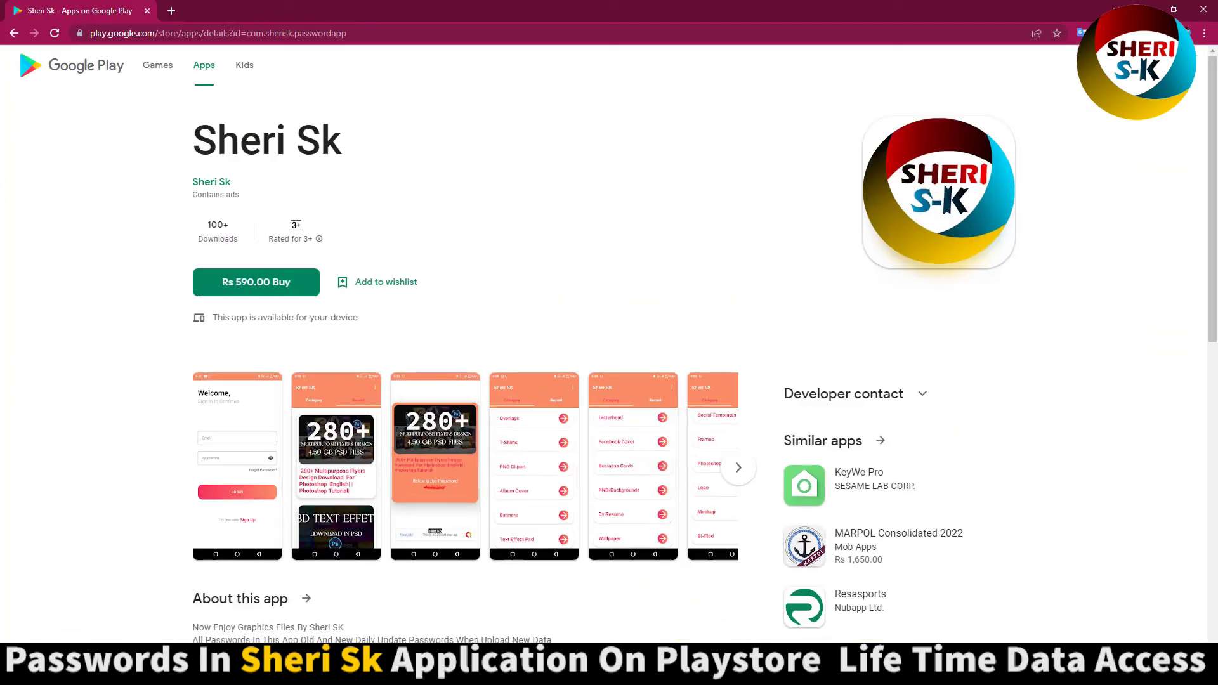